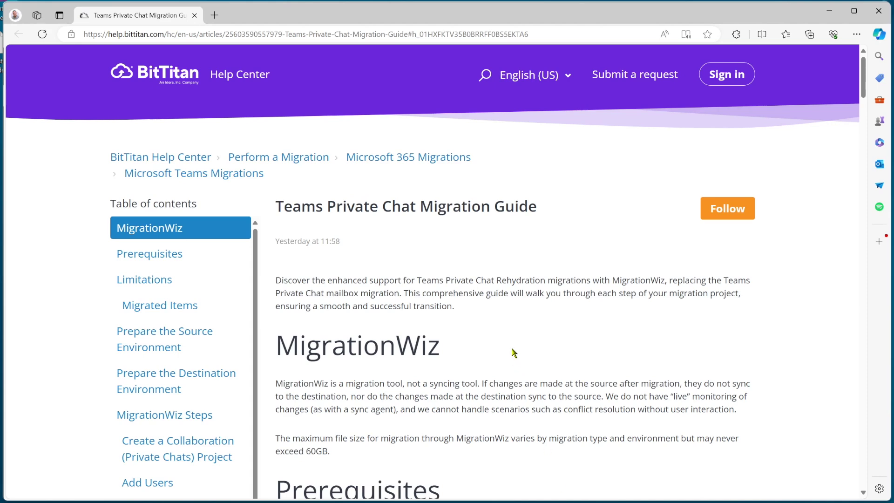
Scroll through the Teams Private Chat Migration Guide to review its contents
{"action": "scroll", "coordinate": [514, 356], "scroll_direction": "down", "scroll_amount": 2}
{"action": "scroll", "coordinate": [504, 345], "scroll_direction": "down", "scroll_amount": 1}
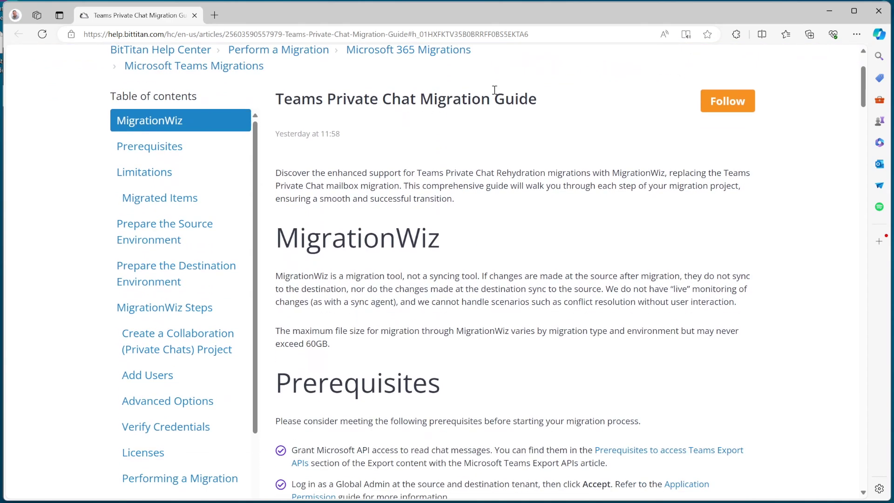
{"action": "scroll", "coordinate": [345, 103], "scroll_direction": "up", "scroll_amount": 1}
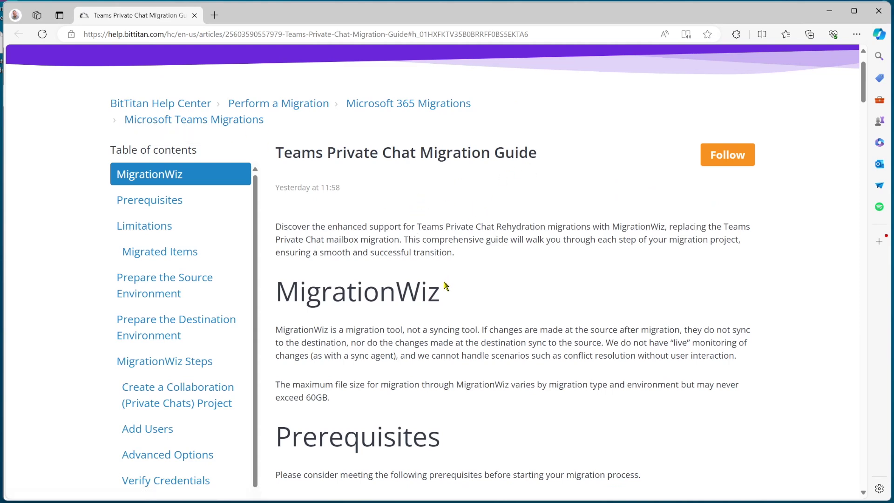
{"action": "scroll", "coordinate": [445, 285], "scroll_direction": "down", "scroll_amount": 3}
{"action": "scroll", "coordinate": [445, 285], "scroll_direction": "down", "scroll_amount": 2}
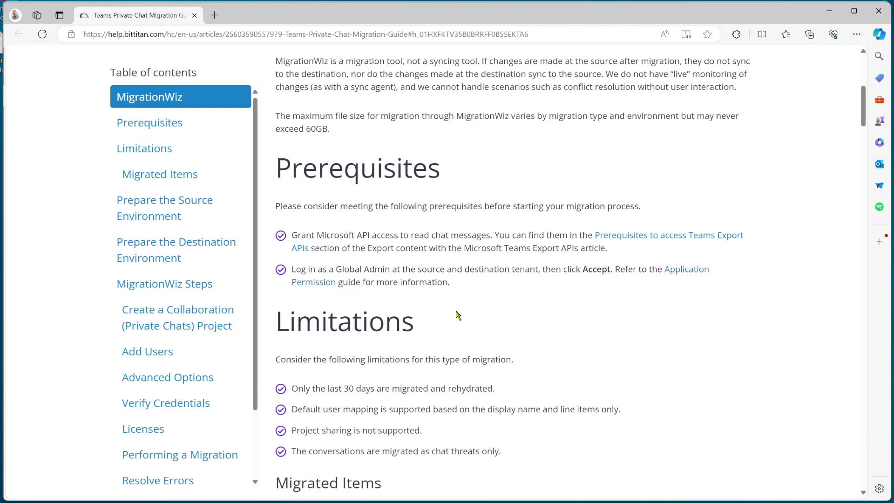
{"action": "scroll", "coordinate": [473, 300], "scroll_direction": "down", "scroll_amount": 3}
{"action": "scroll", "coordinate": [473, 304], "scroll_direction": "down", "scroll_amount": 8}
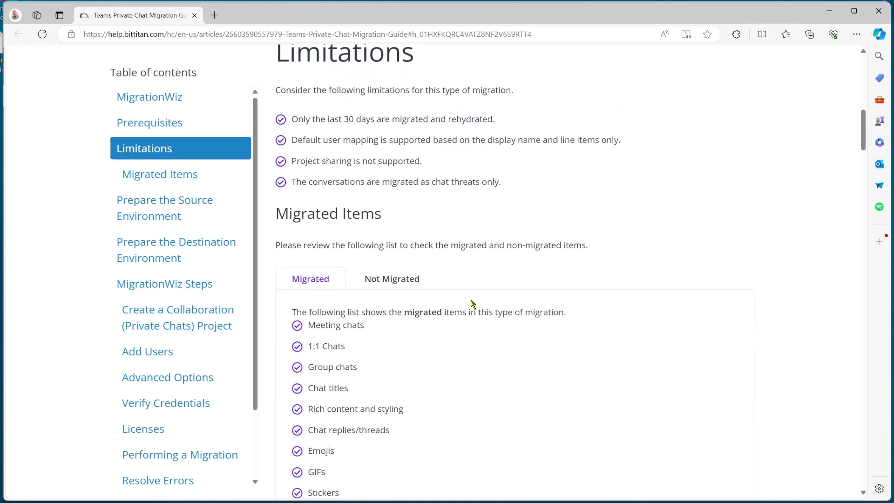
{"action": "scroll", "coordinate": [473, 304], "scroll_direction": "down", "scroll_amount": 2}
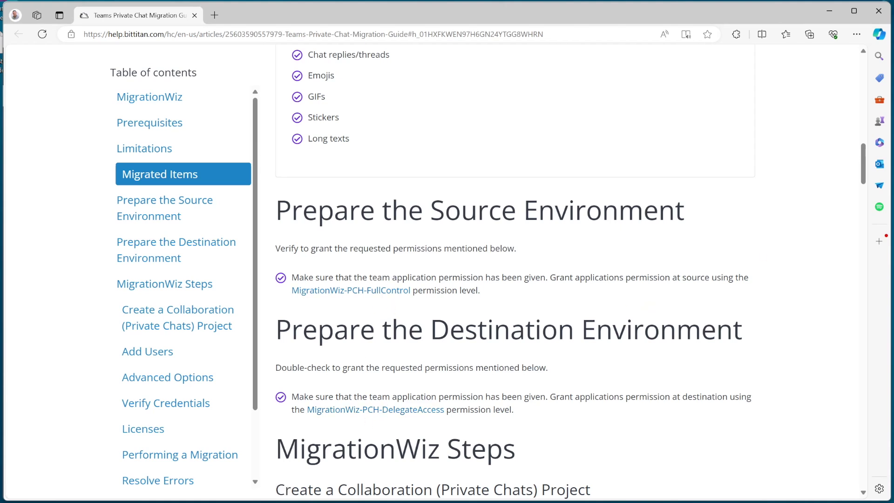
Return to the Prerequisites section and follow the Application Permission link to the FAQs article
{"action": "left_click", "coordinate": [865, 148]}
{"action": "left_click_drag", "start_coordinate": [864, 148], "coordinate": [865, 98]}
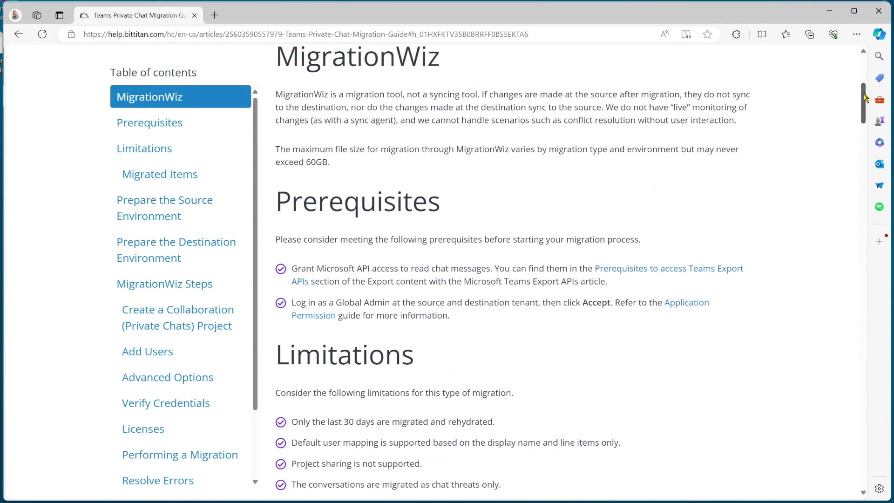
{"action": "left_click", "coordinate": [690, 306]}
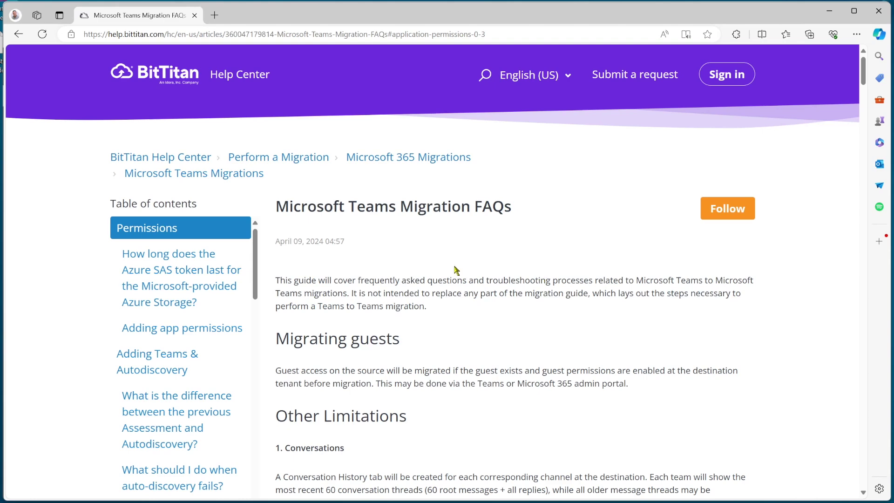
Scroll the Microsoft Teams Migration FAQs article down to its Permissions section
{"action": "scroll", "coordinate": [455, 275], "scroll_direction": "down", "scroll_amount": 8}
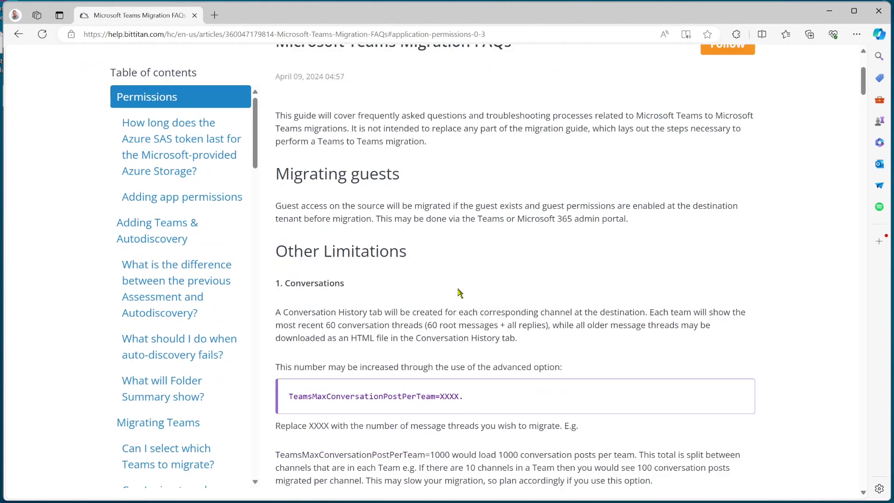
{"action": "scroll", "coordinate": [460, 293], "scroll_direction": "down", "scroll_amount": 9}
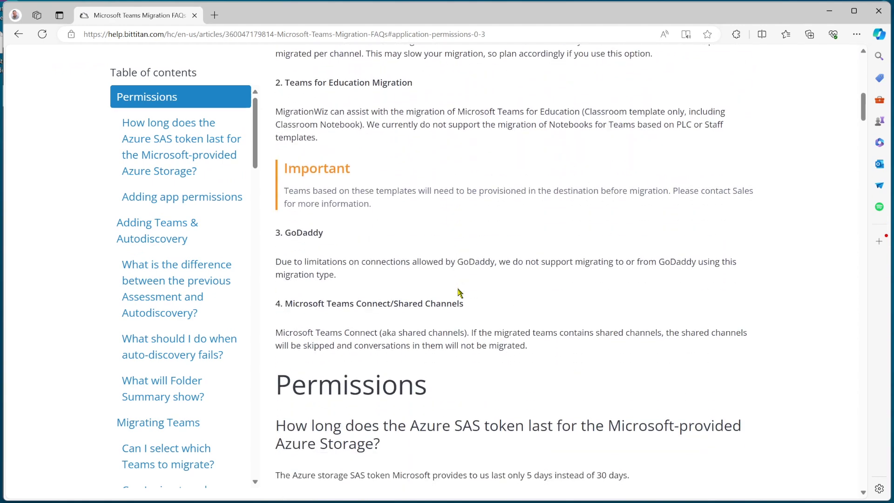
{"action": "scroll", "coordinate": [459, 293], "scroll_direction": "down", "scroll_amount": 5}
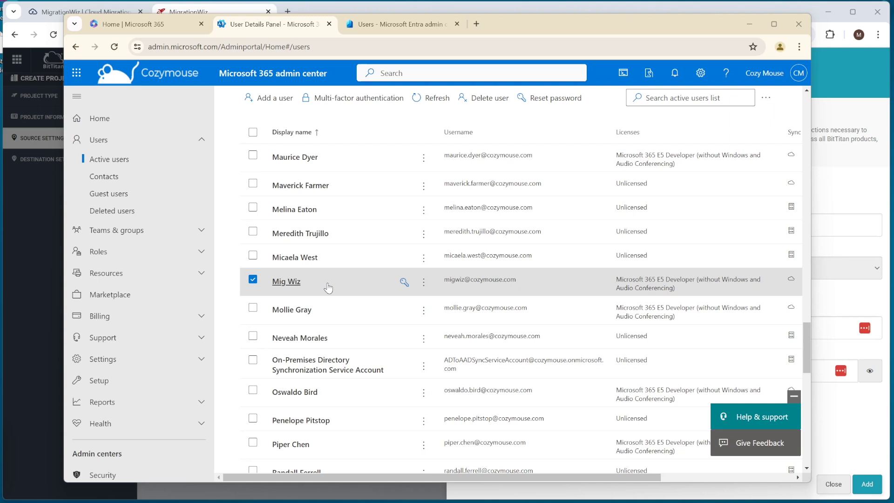
Review the migration admin account's Mail and Account details in Active users, then close the panel
{"action": "left_click", "coordinate": [289, 283]}
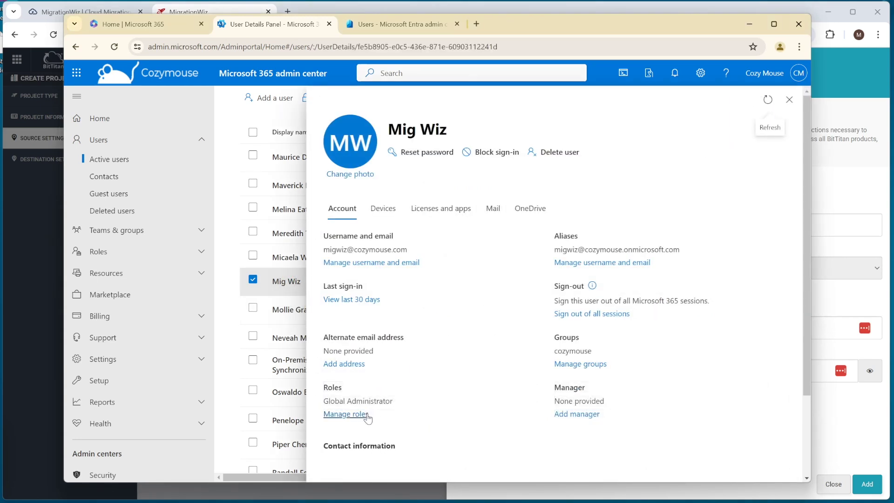
{"action": "left_click", "coordinate": [493, 214]}
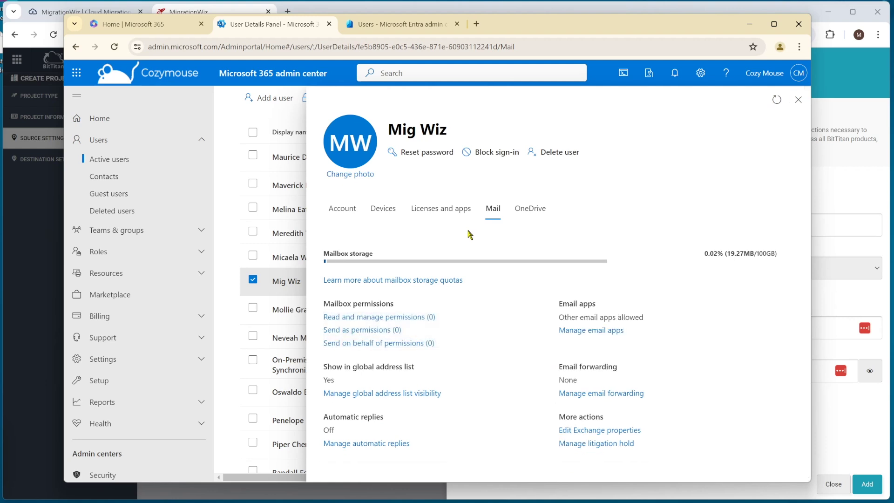
{"action": "left_click", "coordinate": [342, 208]}
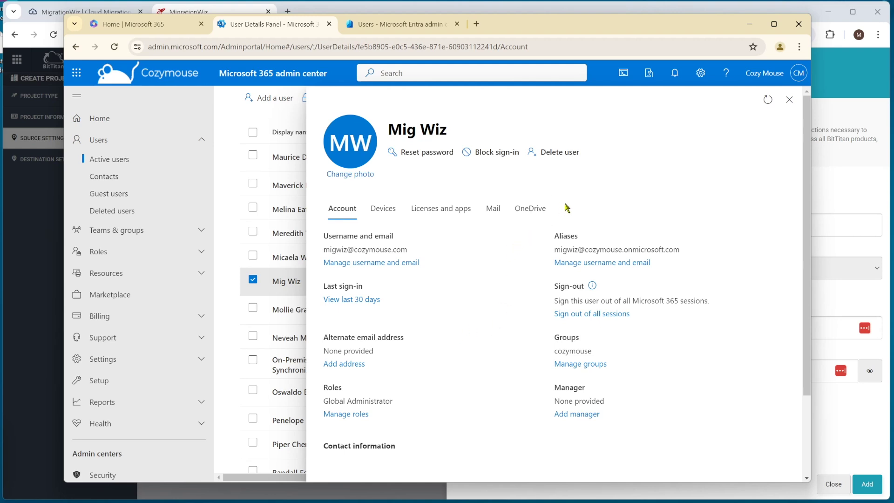
{"action": "left_click", "coordinate": [789, 99]}
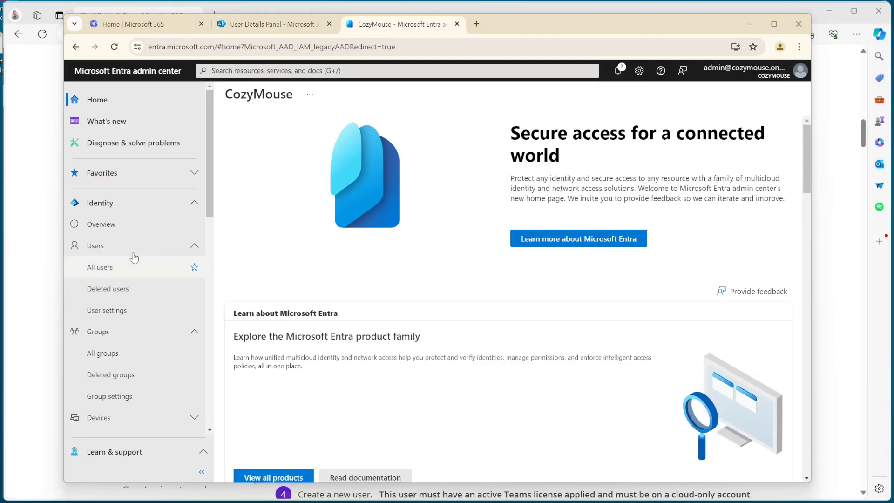
{"action": "left_click_drag", "start_coordinate": [208, 203], "coordinate": [206, 301]}
{"action": "left_click", "coordinate": [125, 292]}
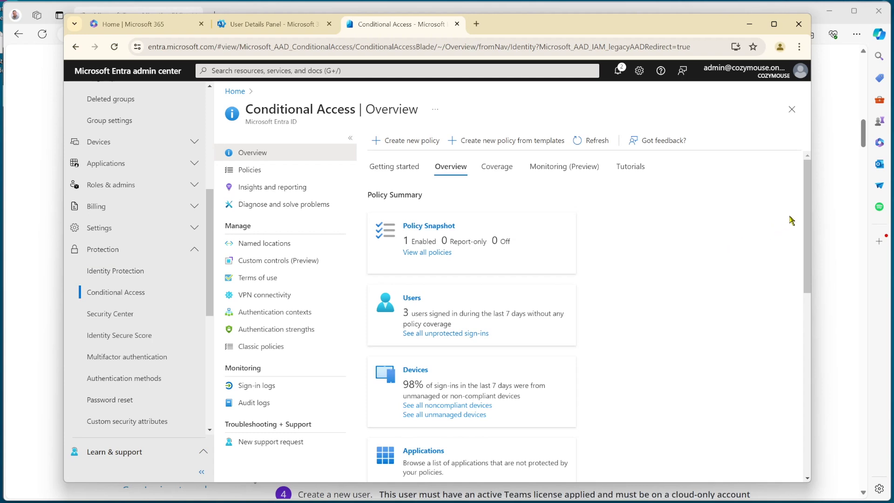
{"action": "left_click", "coordinate": [275, 171]}
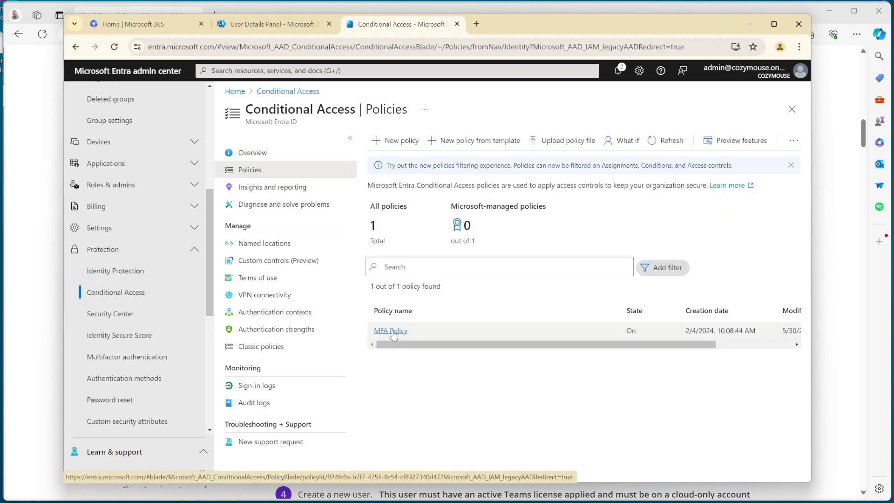
{"action": "left_click", "coordinate": [392, 332]}
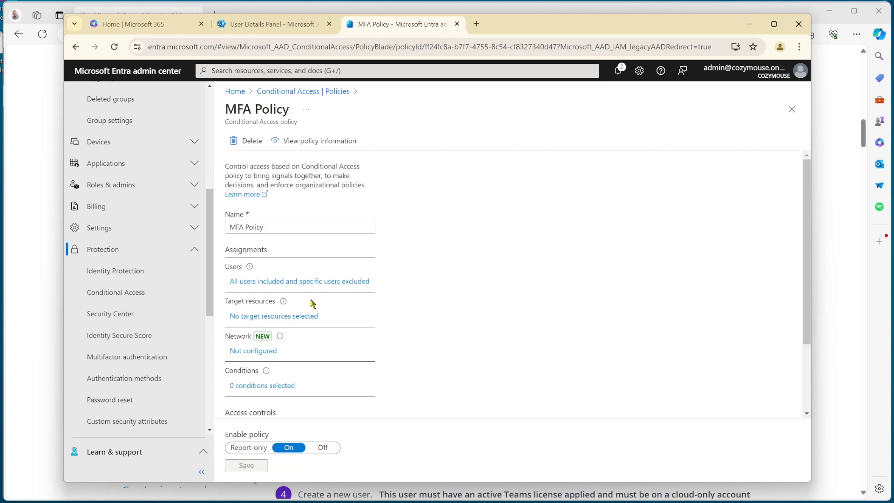
{"action": "left_click", "coordinate": [280, 282]}
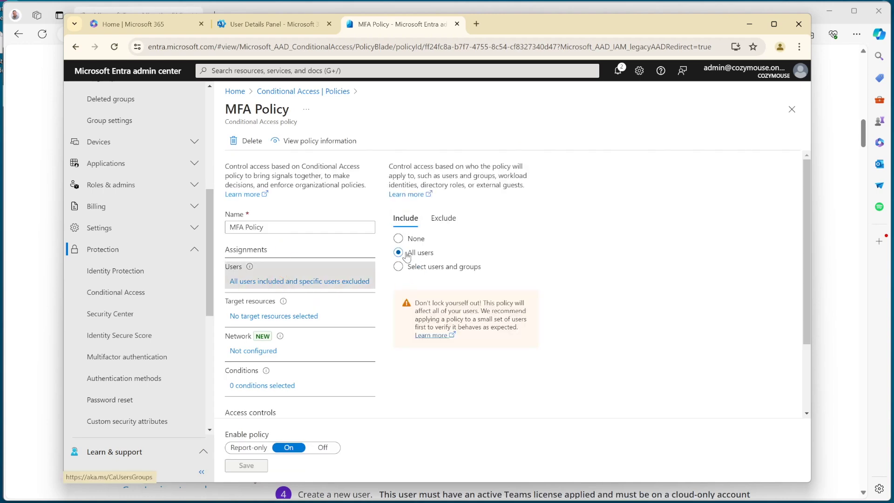
{"action": "left_click", "coordinate": [445, 219]}
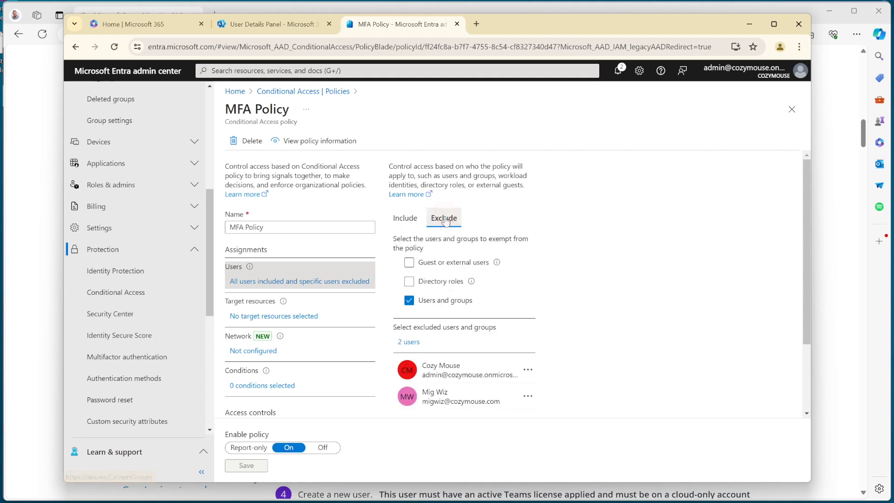
{"action": "scroll", "coordinate": [467, 368], "scroll_direction": "down", "scroll_amount": 2}
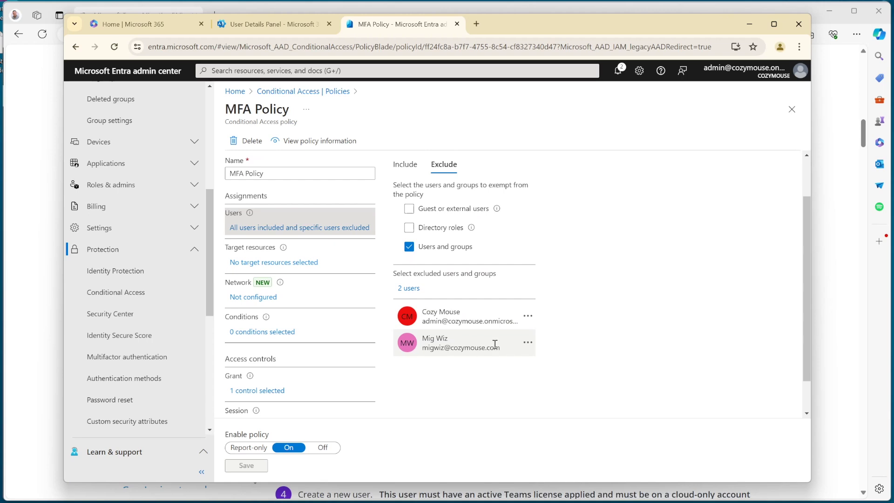
{"action": "left_click", "coordinate": [238, 90]}
{"action": "scroll", "coordinate": [131, 196], "scroll_direction": "up", "scroll_amount": 3}
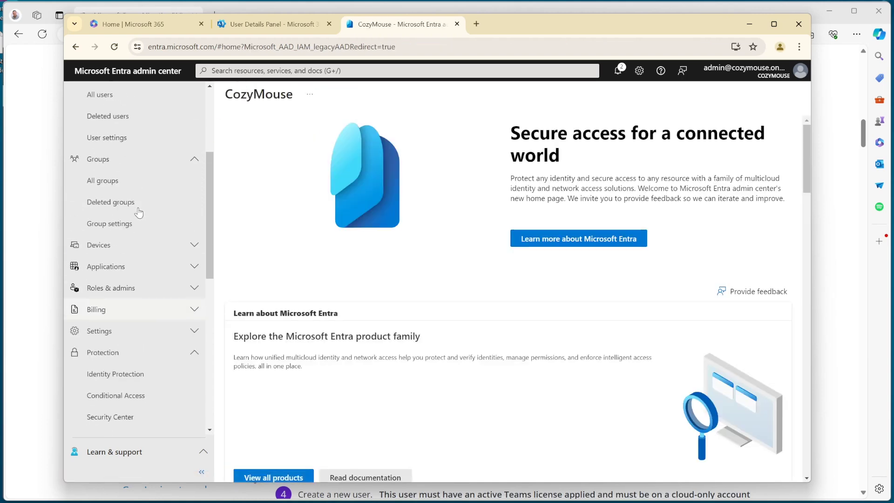
Draft Security group MigrationWiz, described 'For Migration purposes', and bring up its Add members picker
{"action": "left_click", "coordinate": [122, 185]}
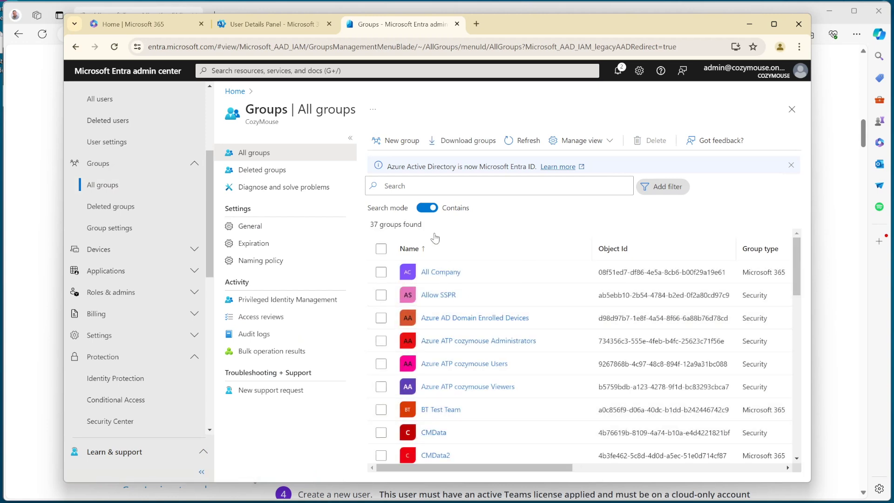
{"action": "left_click", "coordinate": [401, 142]}
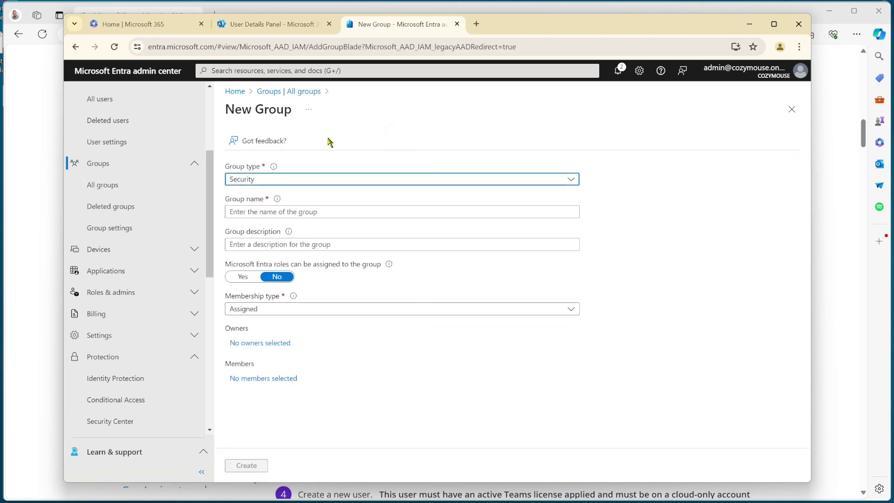
{"action": "left_click", "coordinate": [284, 214]}
{"action": "type", "text": "MigrationWiz"}
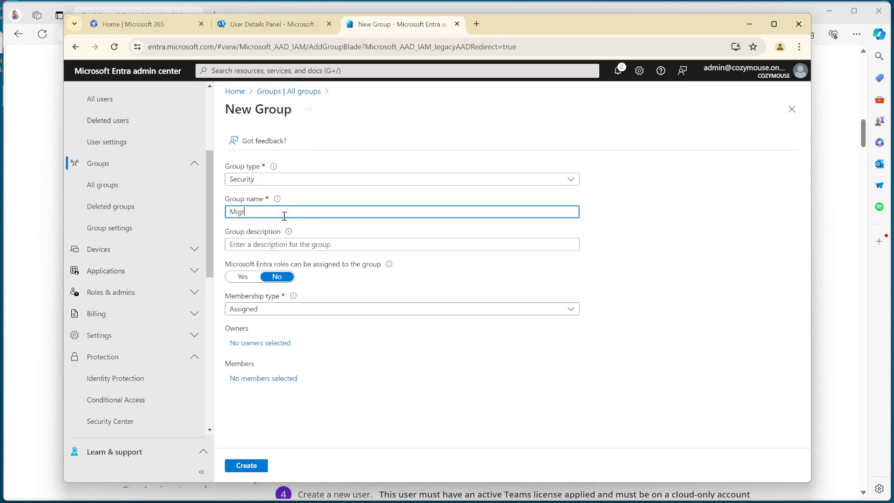
{"action": "left_click", "coordinate": [283, 243]}
{"action": "type", "text": "For Migration purposes"}
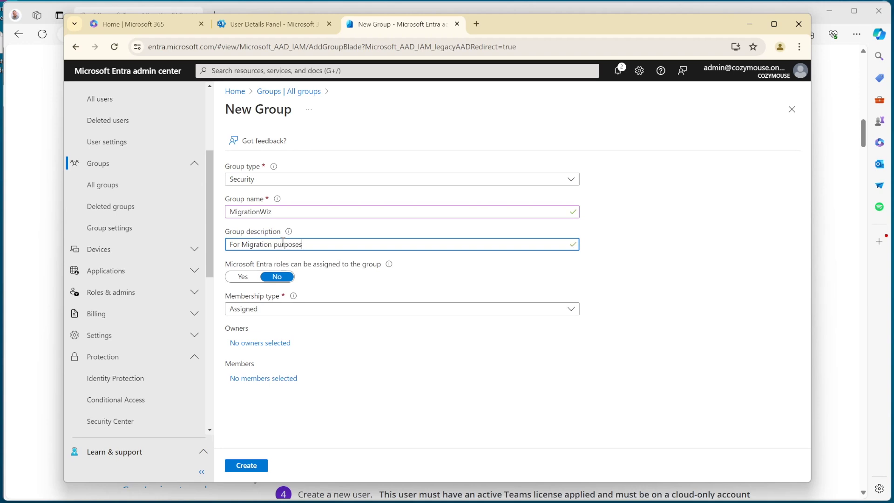
{"action": "left_click", "coordinate": [256, 378]}
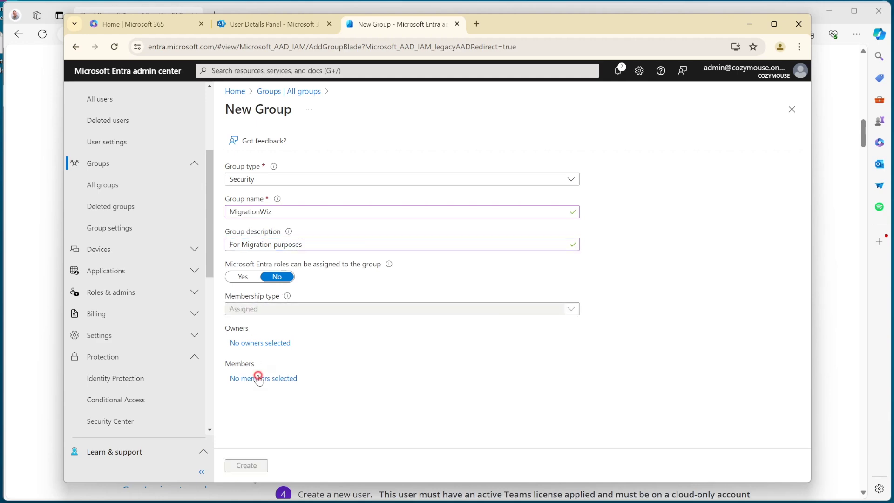
{"action": "scroll", "coordinate": [359, 265], "scroll_direction": "down", "scroll_amount": 5}
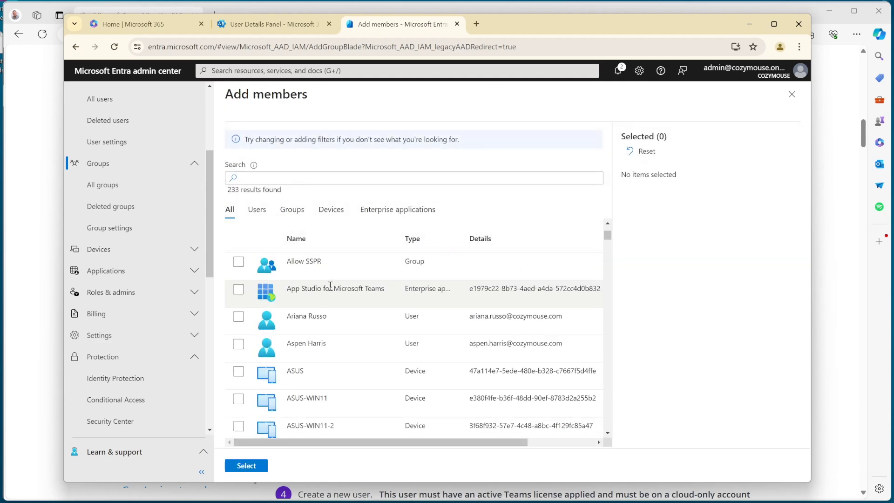
Add the Mig Wiz service account as the member and create the MigrationWiz group
{"action": "left_click_drag", "start_coordinate": [609, 242], "coordinate": [610, 336]}
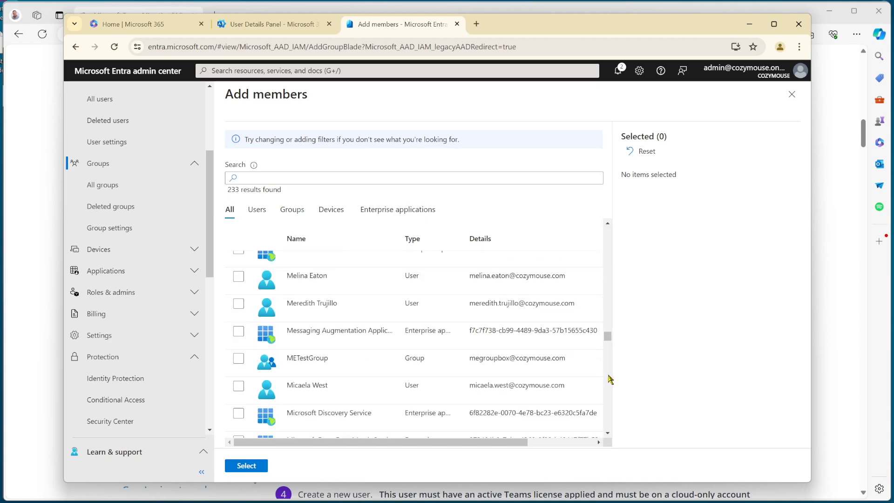
{"action": "scroll", "coordinate": [427, 326], "scroll_direction": "down", "scroll_amount": 5}
{"action": "scroll", "coordinate": [343, 351], "scroll_direction": "down", "scroll_amount": 5}
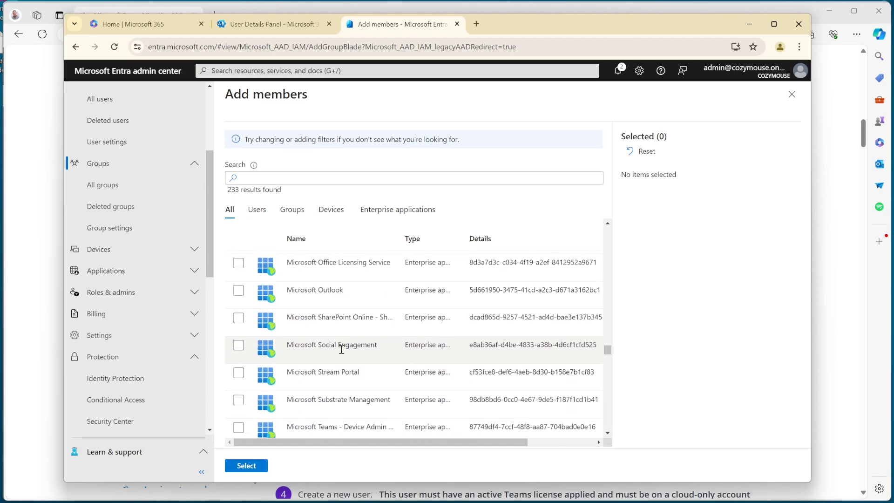
{"action": "scroll", "coordinate": [341, 348], "scroll_direction": "down", "scroll_amount": 6}
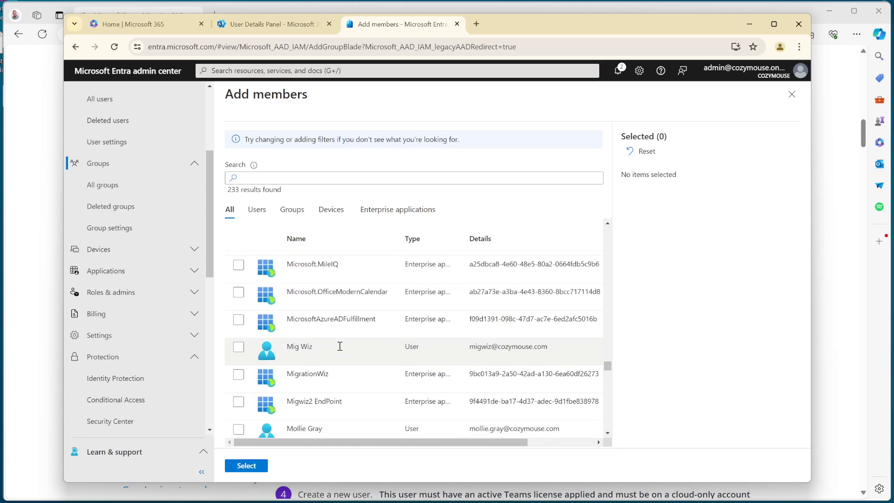
{"action": "left_click", "coordinate": [252, 300]}
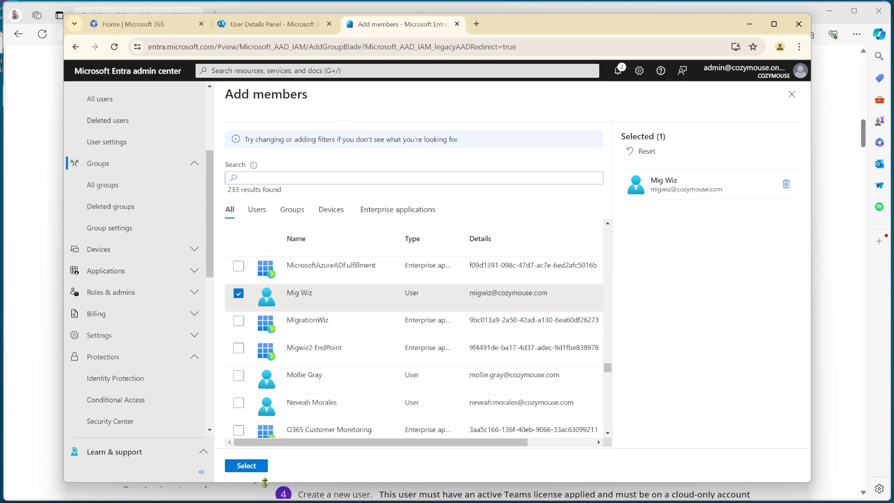
{"action": "left_click", "coordinate": [259, 466]}
{"action": "left_click", "coordinate": [253, 466]}
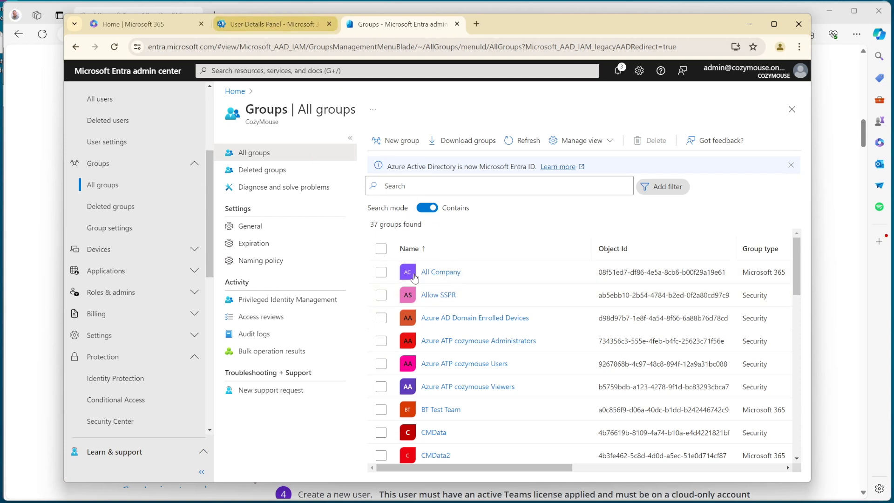
Search groups for 'mig' and check the MigrationWiz group's Members list
{"action": "left_click", "coordinate": [567, 187]}
{"action": "type", "text": "mig"}
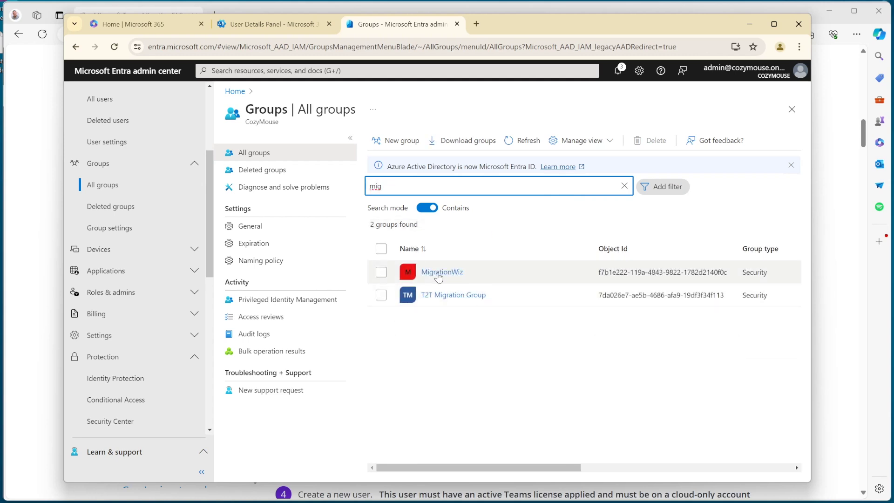
{"action": "left_click", "coordinate": [450, 273]}
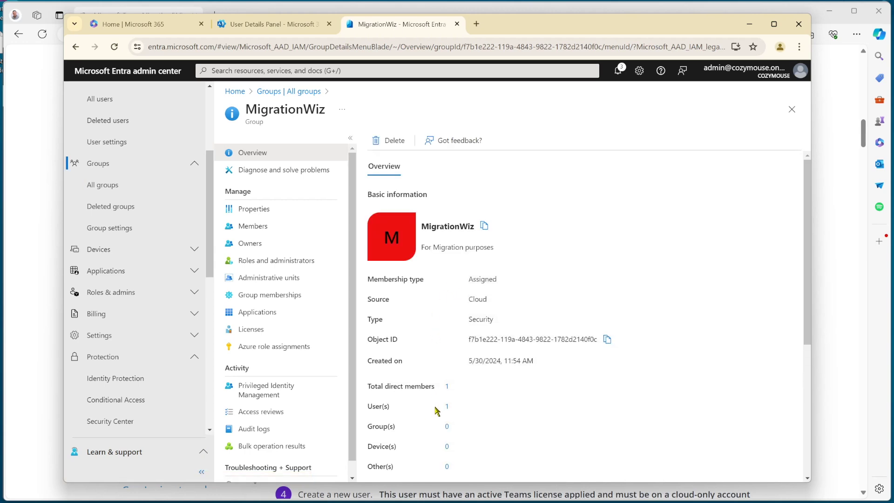
{"action": "left_click", "coordinate": [447, 406]}
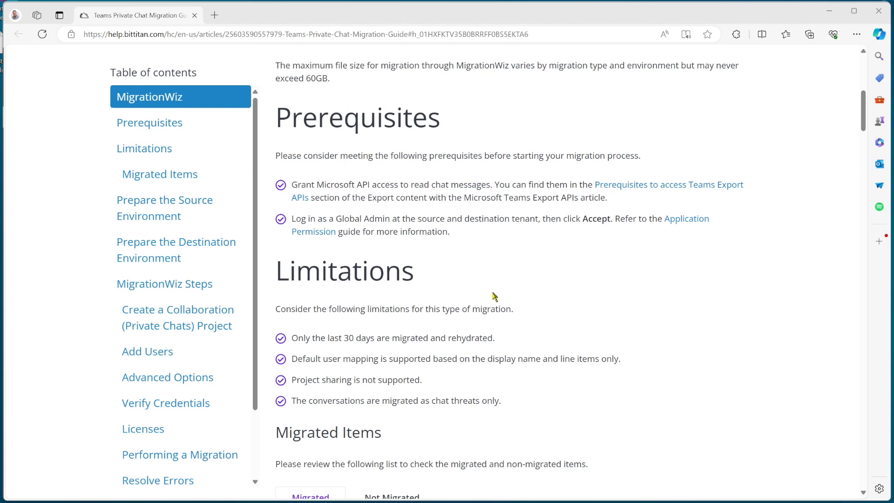
Scroll the guide to Prepare the Source Environment and bring up options for the MigrationWiz-PCH-FullControl link
{"action": "scroll", "coordinate": [506, 292], "scroll_direction": "down", "scroll_amount": 9}
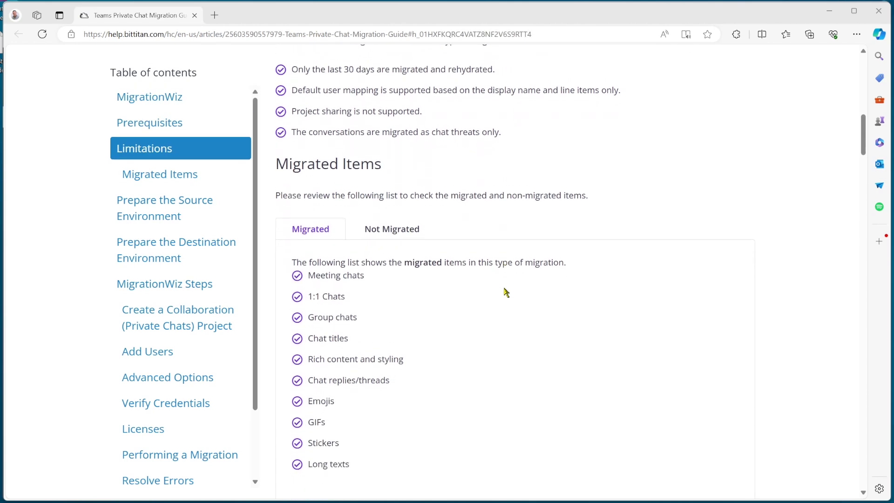
{"action": "scroll", "coordinate": [507, 292], "scroll_direction": "down", "scroll_amount": 5}
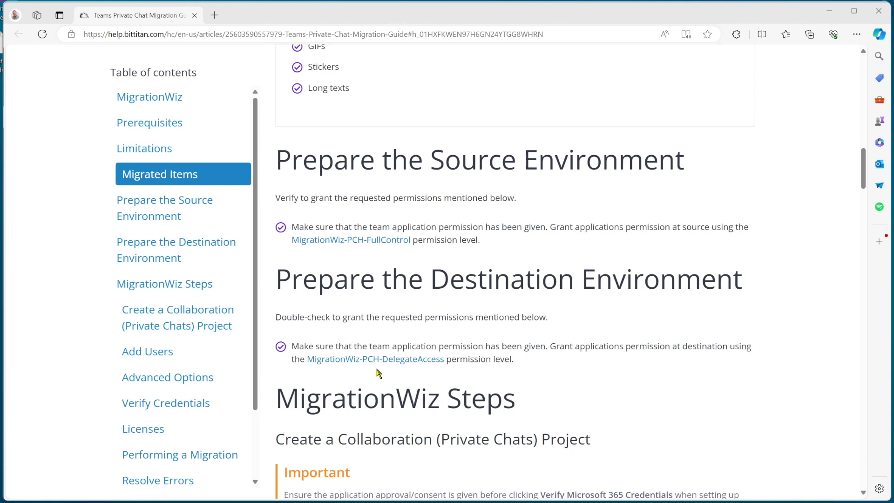
{"action": "left_click", "coordinate": [789, 122]}
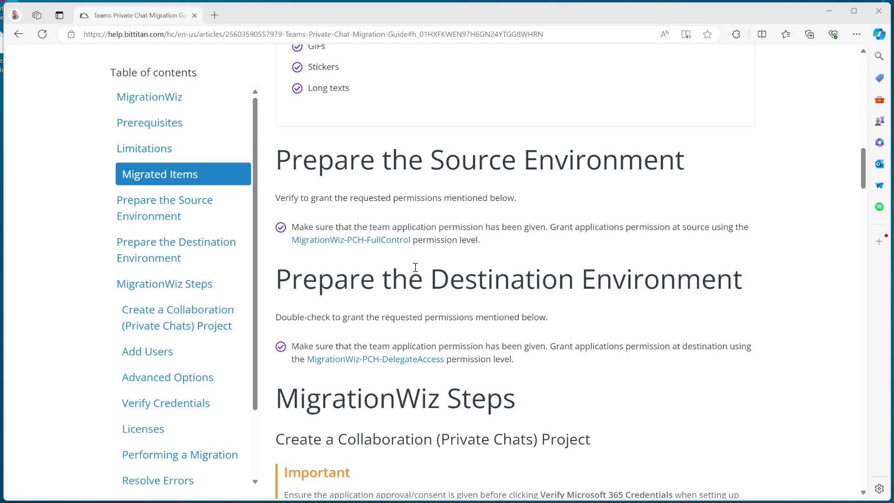
{"action": "right_click", "coordinate": [364, 239]}
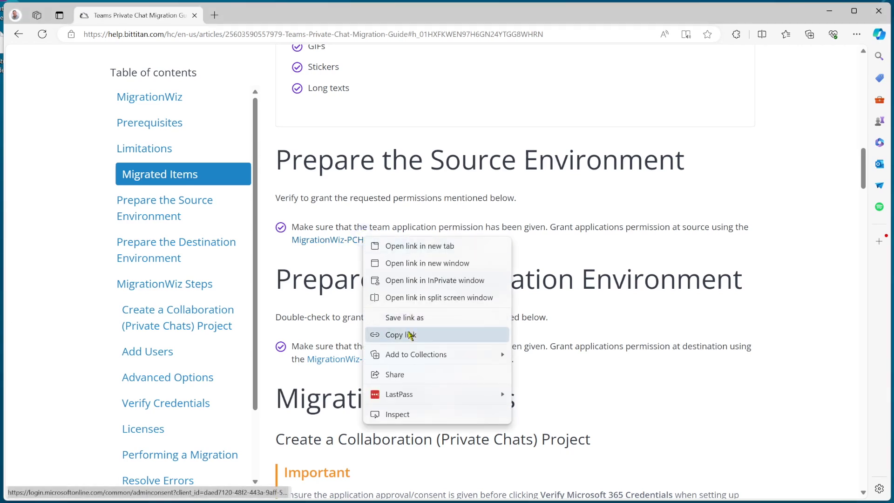
Copy the MigrationWiz-PCH-FullControl admin-consent link and load it in a Chrome tab
{"action": "left_click", "coordinate": [410, 335]}
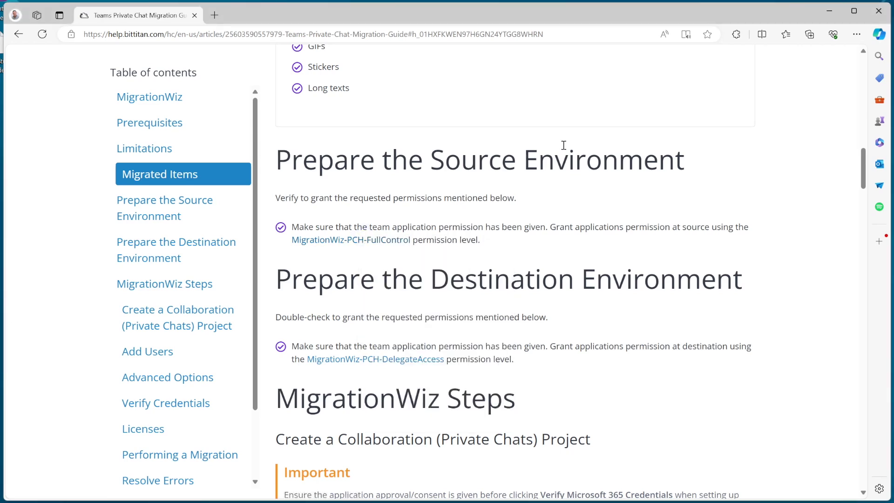
{"action": "left_click", "coordinate": [830, 10]}
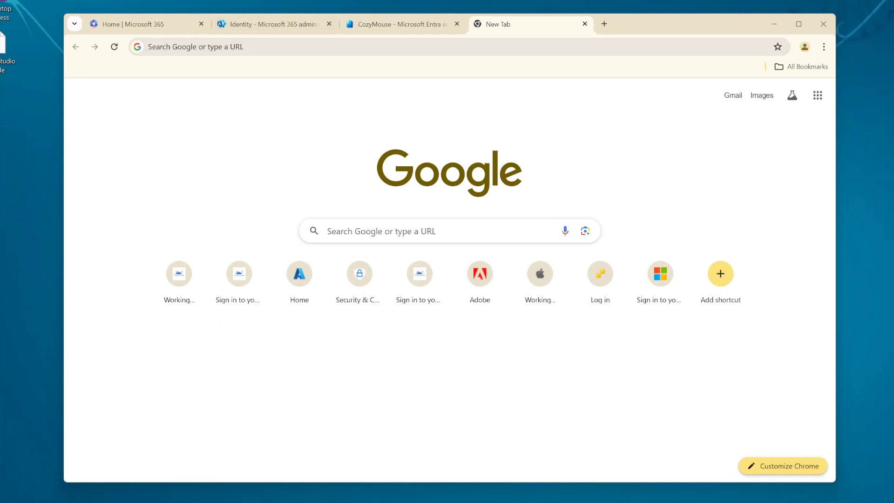
{"action": "left_click", "coordinate": [675, 44]}
{"action": "key", "text": "ctrl+v"}
{"action": "key", "text": "Return"}
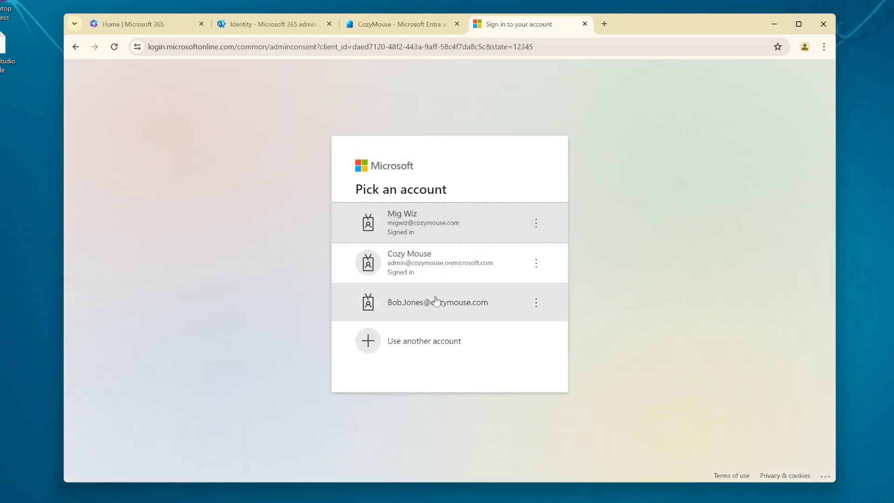
Sign in as the tenant admin, accept the requested permissions, and close the BitTitan tab
{"action": "left_click", "coordinate": [421, 259]}
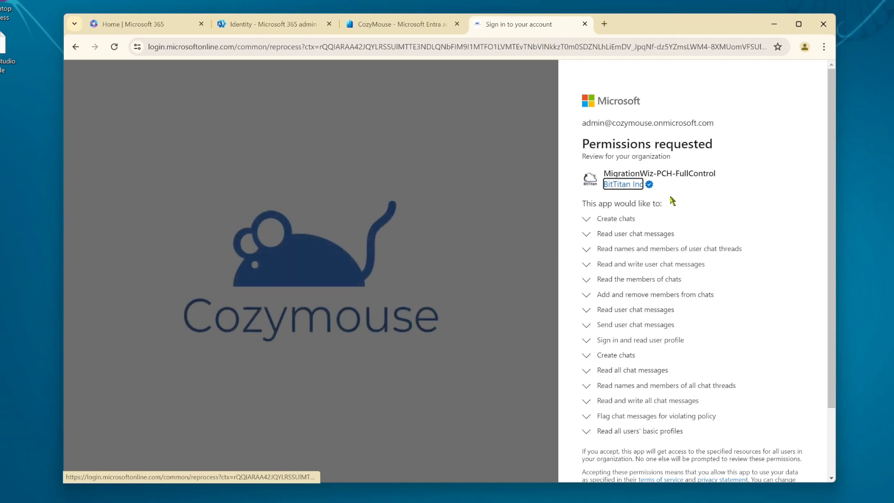
{"action": "scroll", "coordinate": [671, 219], "scroll_direction": "down", "scroll_amount": 3}
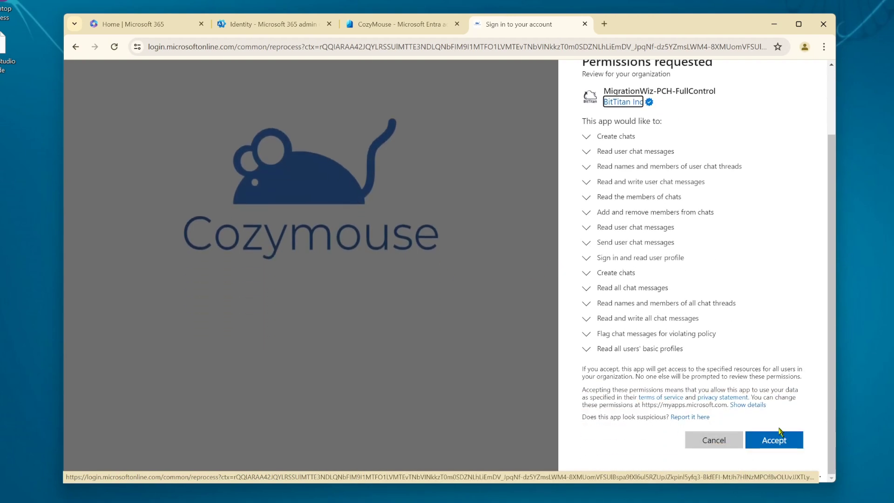
{"action": "left_click", "coordinate": [772, 440]}
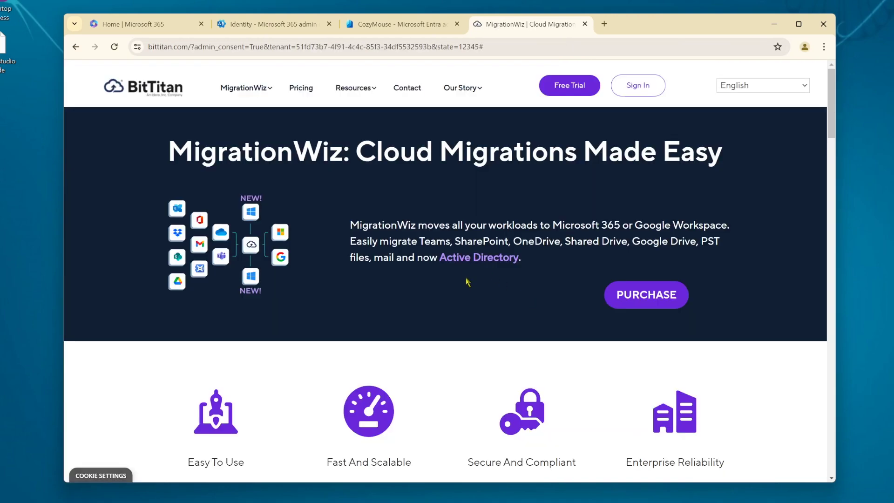
{"action": "left_click", "coordinate": [585, 24]}
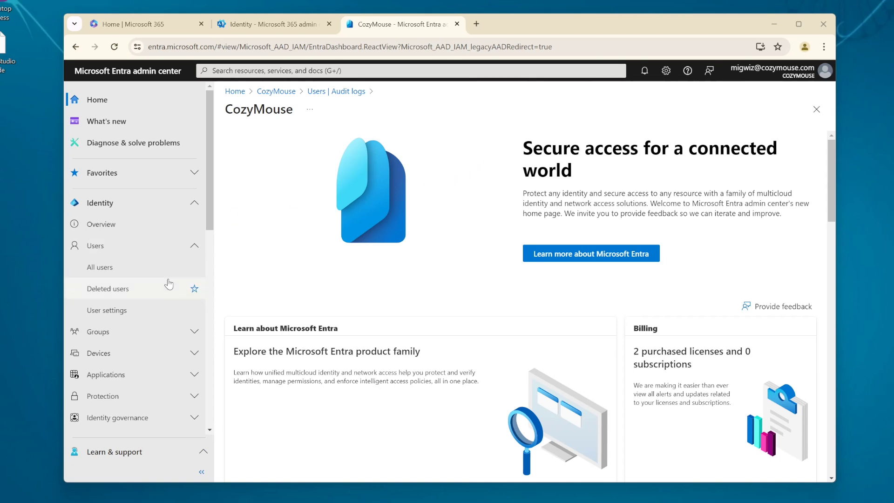
Open MigrationWiz-PCH-FullControl from Enterprise applications, sorted newest first with the Name column widened
{"action": "left_click", "coordinate": [110, 380]}
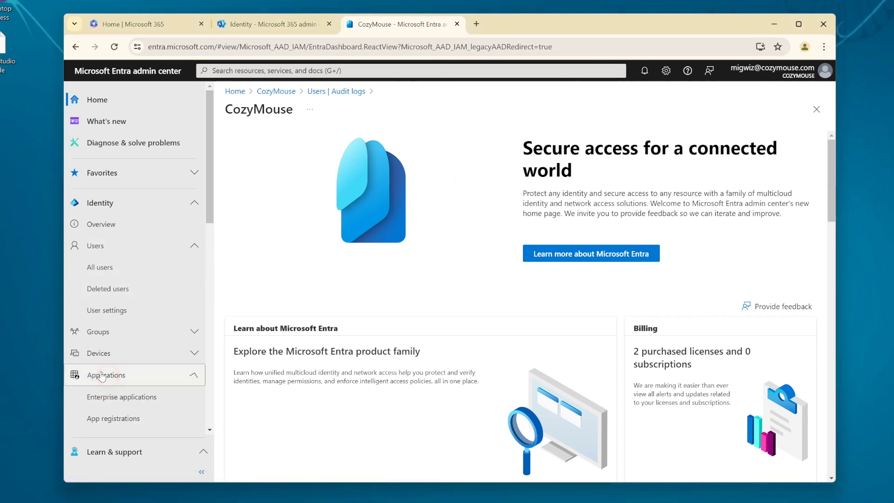
{"action": "left_click", "coordinate": [125, 399]}
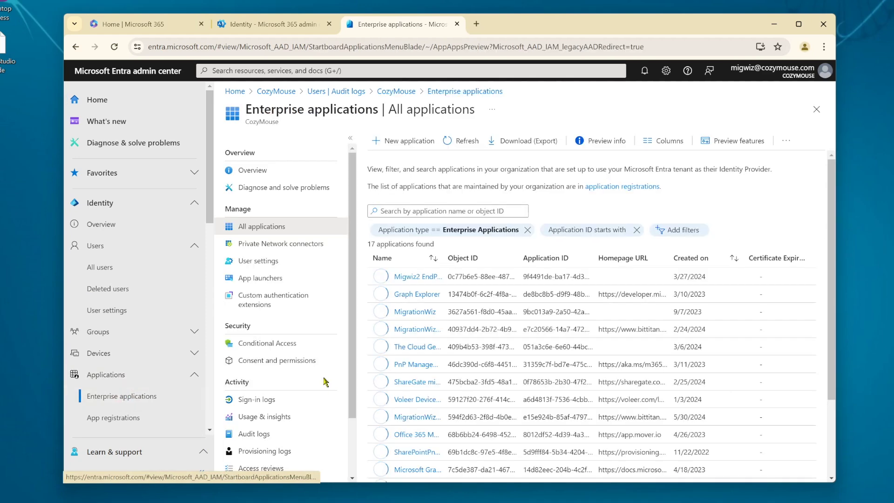
{"action": "left_click", "coordinate": [711, 258]}
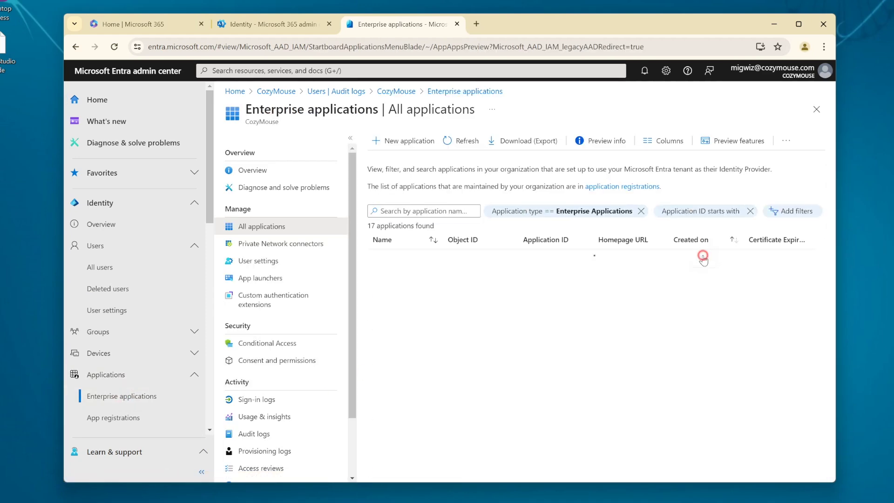
{"action": "left_click", "coordinate": [706, 258]}
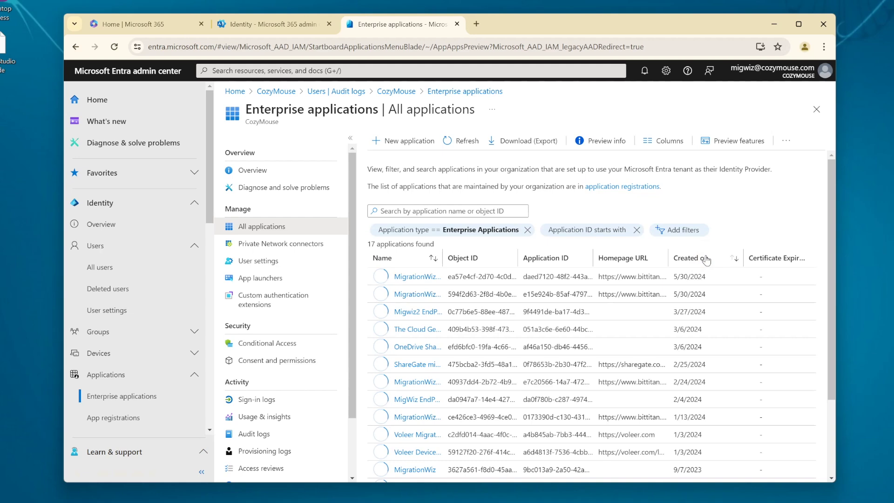
{"action": "left_click_drag", "start_coordinate": [442, 258], "coordinate": [517, 258]}
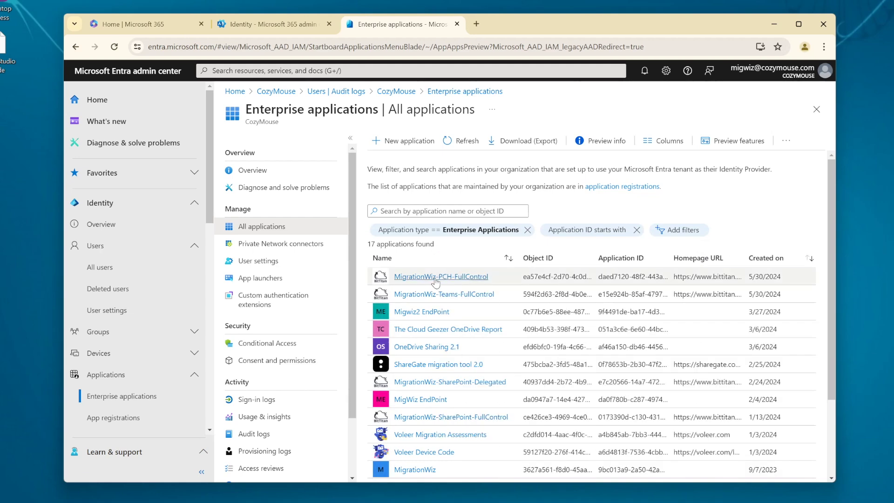
{"action": "left_click", "coordinate": [459, 278]}
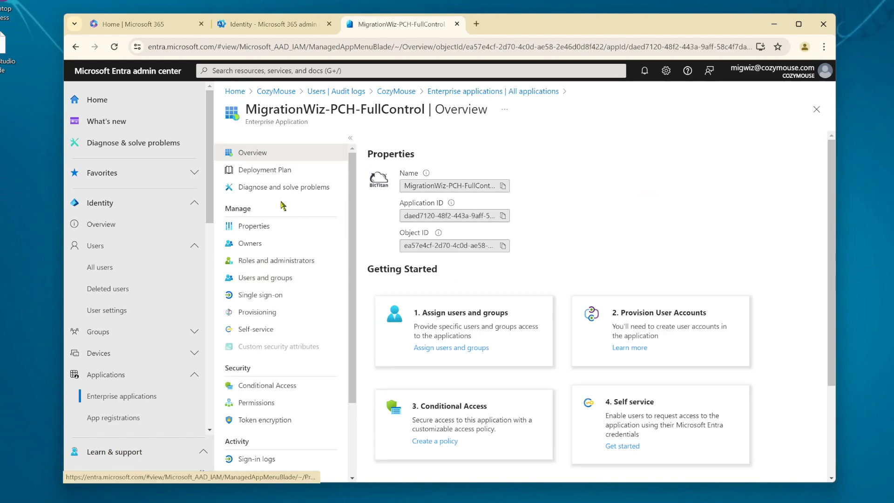
Review the app's admin-consented Microsoft Graph permissions, then return to the Enterprise applications list
{"action": "left_click", "coordinate": [248, 403]}
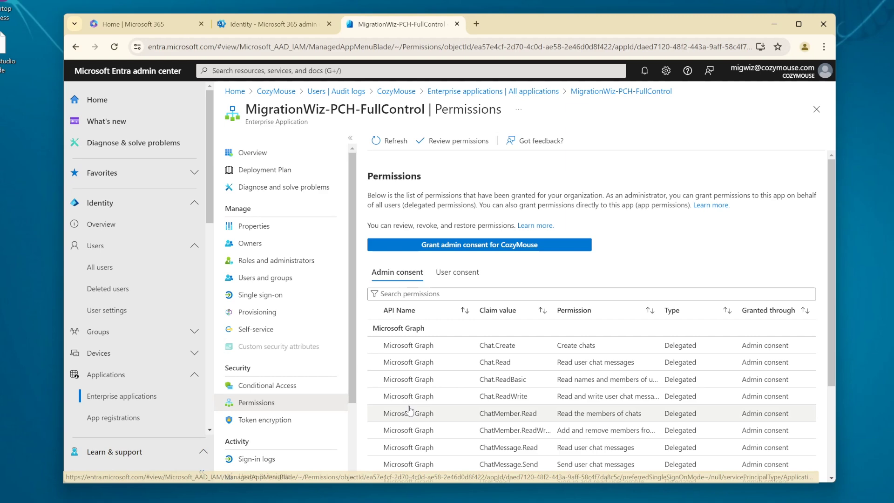
{"action": "scroll", "coordinate": [403, 395], "scroll_direction": "down", "scroll_amount": 5}
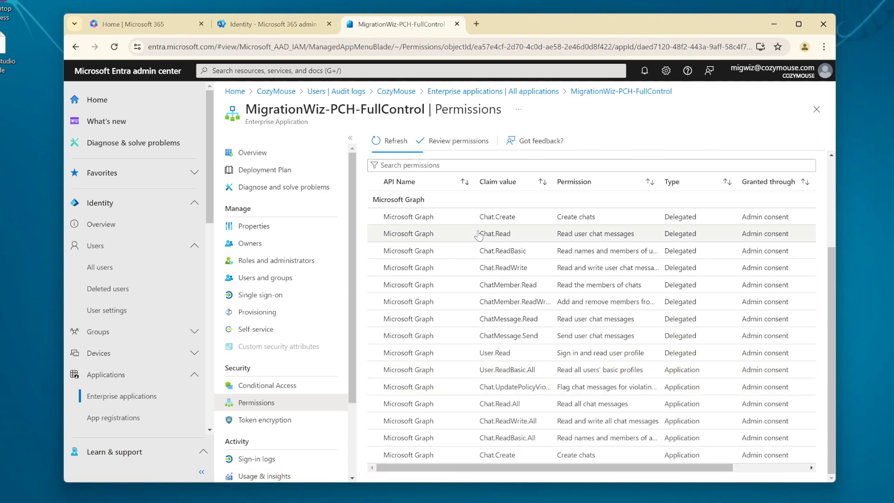
{"action": "scroll", "coordinate": [485, 442], "scroll_direction": "up", "scroll_amount": 5}
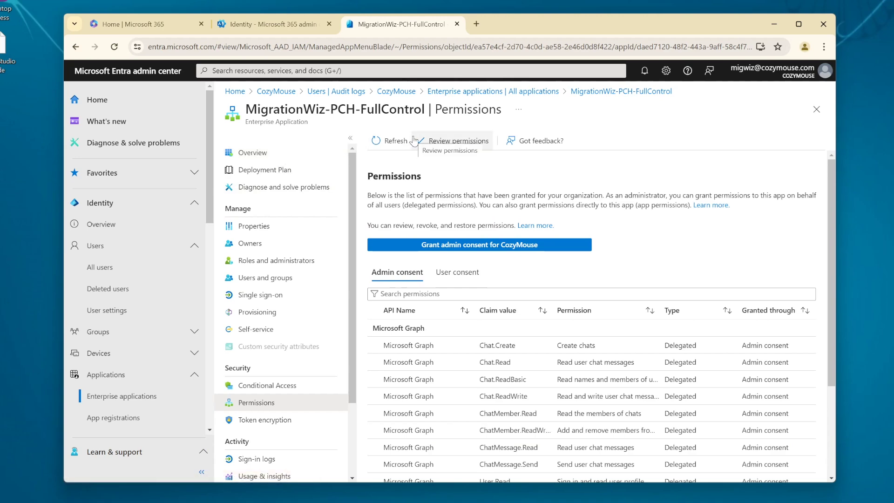
{"action": "left_click", "coordinate": [292, 159]}
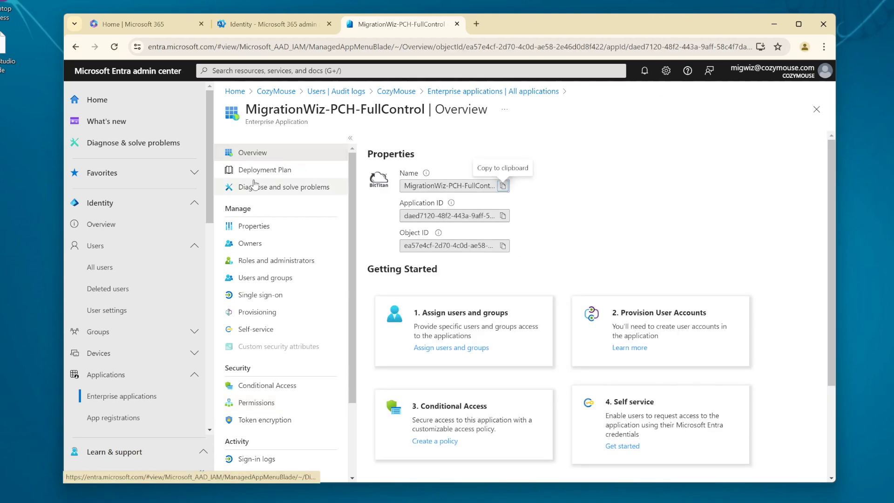
{"action": "left_click", "coordinate": [452, 92]}
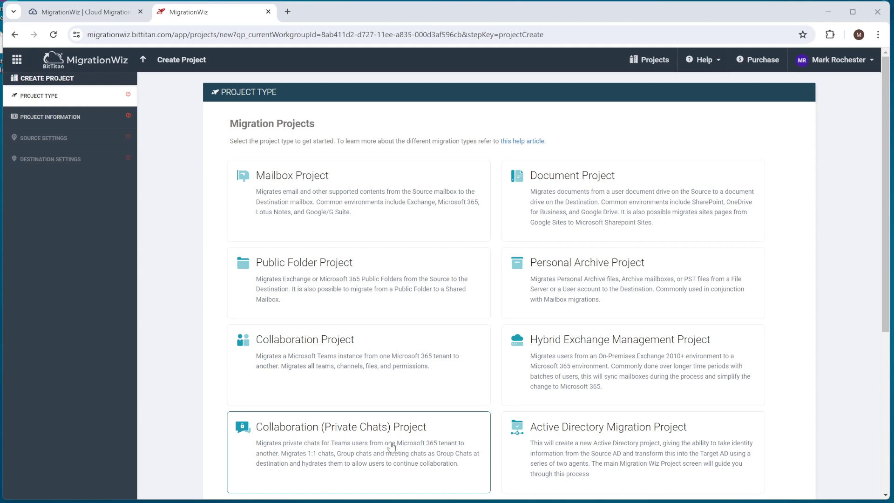
Start a Collaboration (Private Chats) project named Cozymouse Teams Chat Project for customer CozyMouse
{"action": "left_click", "coordinate": [366, 448]}
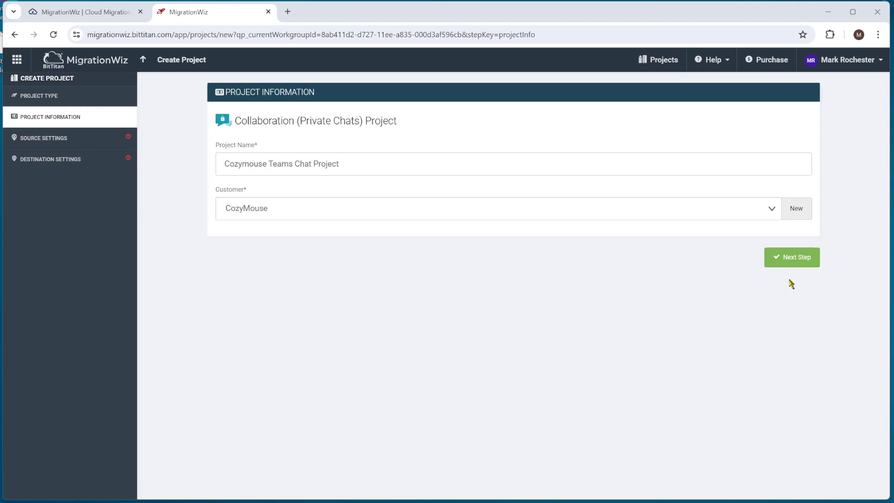
{"action": "left_click", "coordinate": [790, 264]}
{"action": "left_click", "coordinate": [797, 259]}
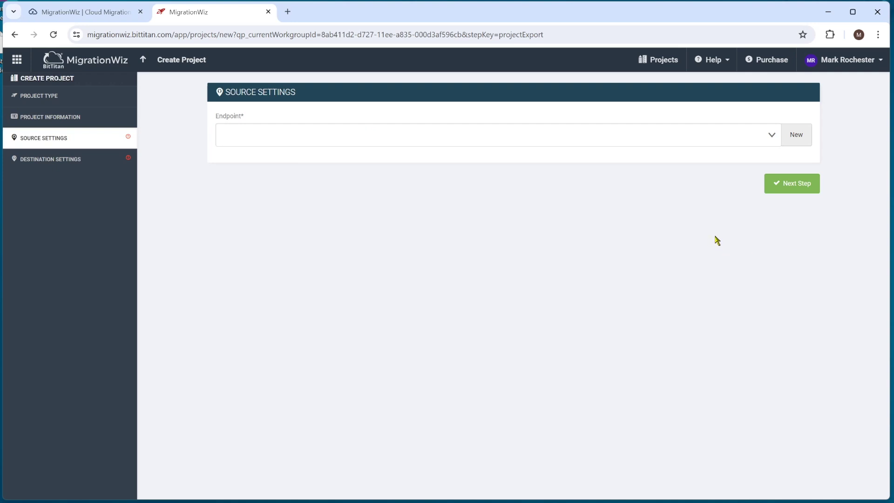
Create and verify the Cozymouse M365 Teams Private Chat source endpoint using the admin credentials
{"action": "left_click", "coordinate": [797, 136]}
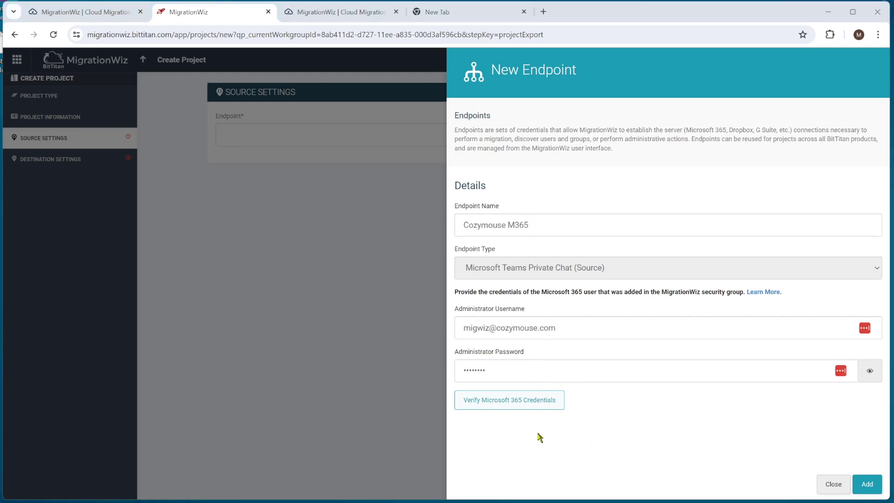
{"action": "left_click", "coordinate": [512, 401]}
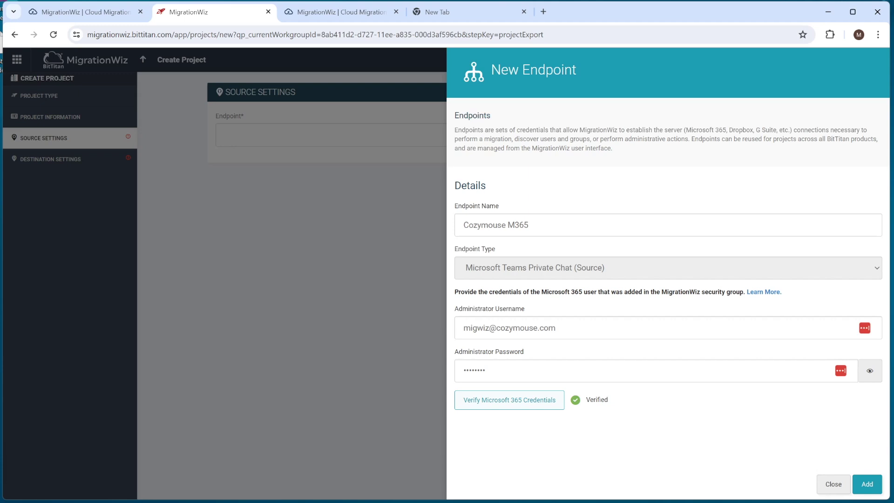
{"action": "left_click", "coordinate": [868, 485]}
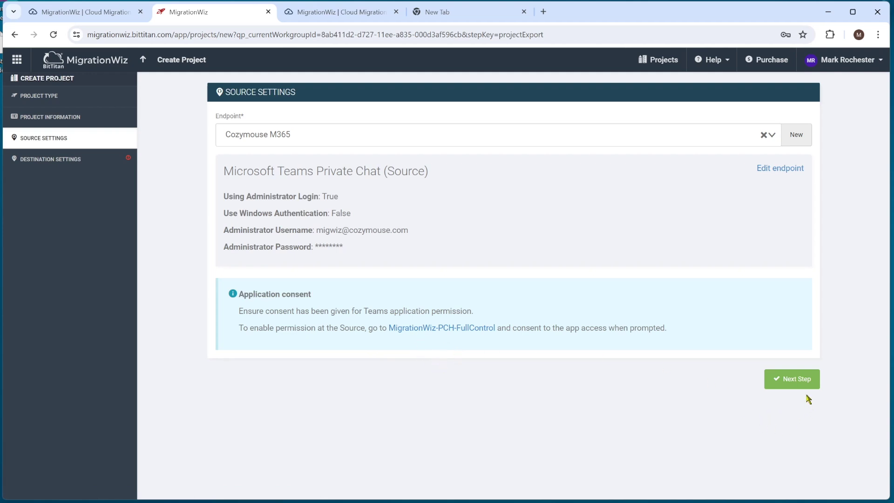
{"action": "left_click", "coordinate": [798, 383]}
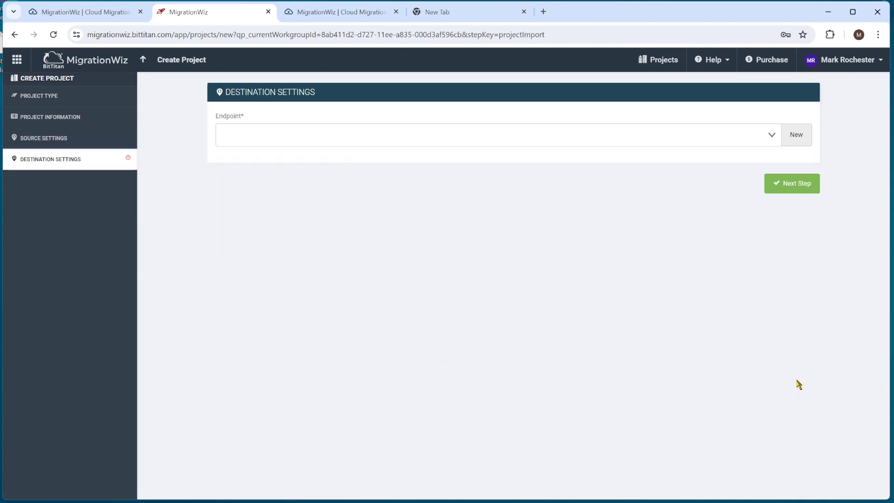
Add and verify the Planeium M365 (Microsoft Teams Private Chat) destination endpoint, then go to the summary
{"action": "left_click", "coordinate": [797, 136]}
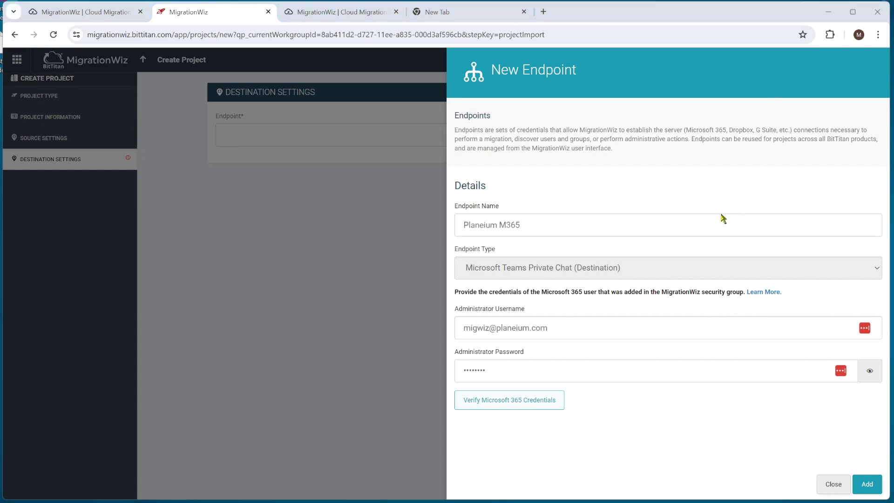
{"action": "left_click", "coordinate": [517, 401]}
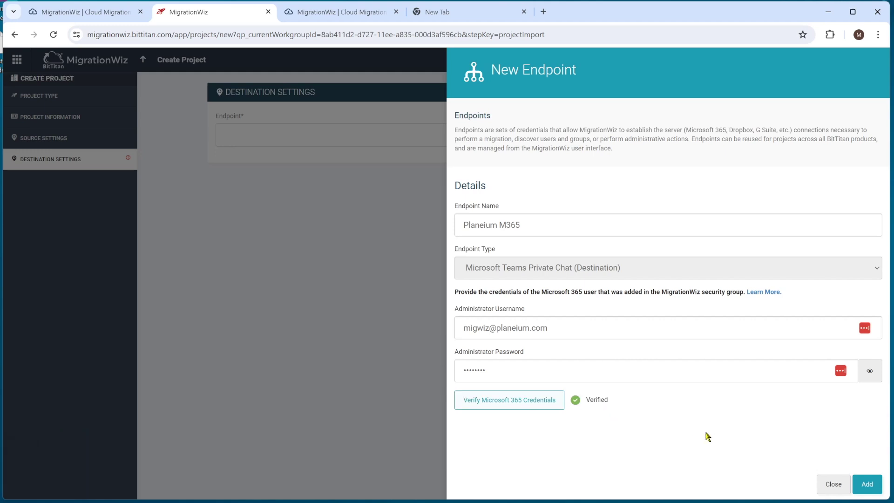
{"action": "left_click", "coordinate": [869, 487]}
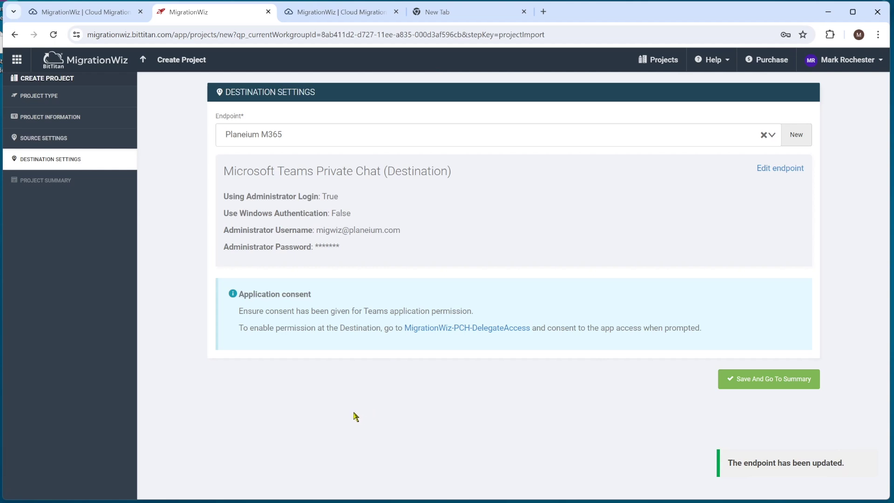
{"action": "left_click", "coordinate": [780, 380]}
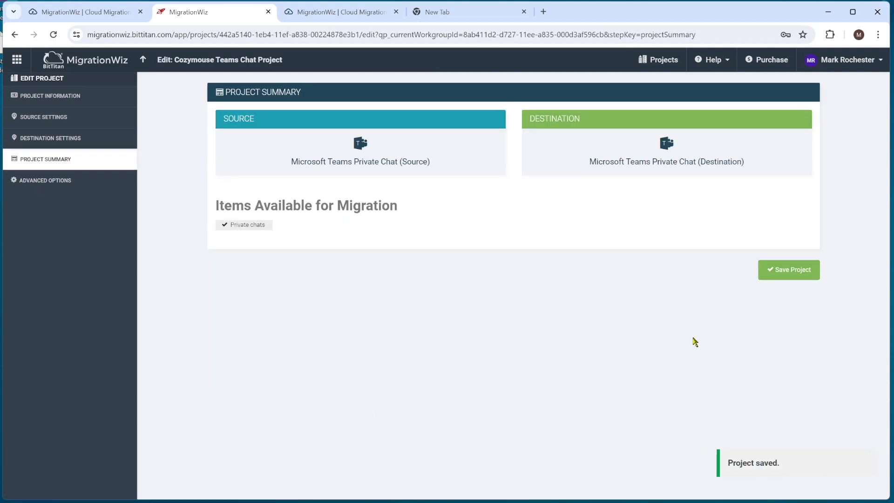
Save the Cozymouse Teams Chat Project and switch to the source user's Teams window
{"action": "left_click", "coordinate": [803, 277]}
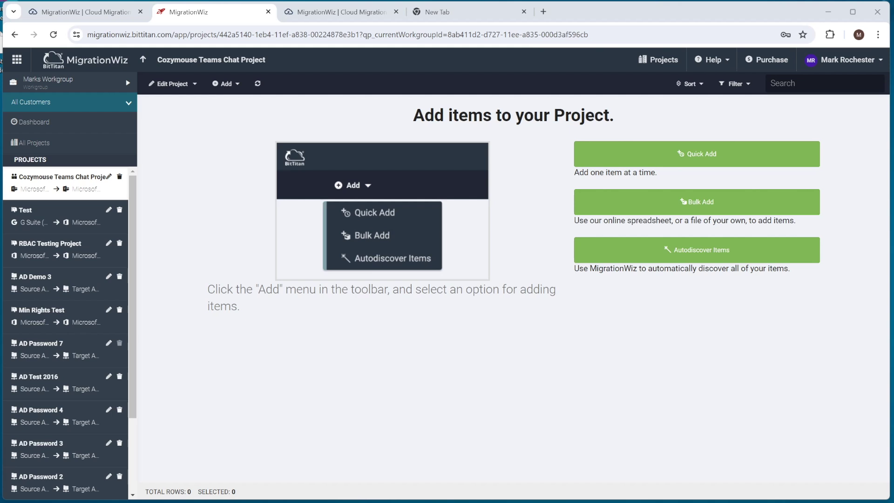
{"action": "key", "text": "alt+Tab"}
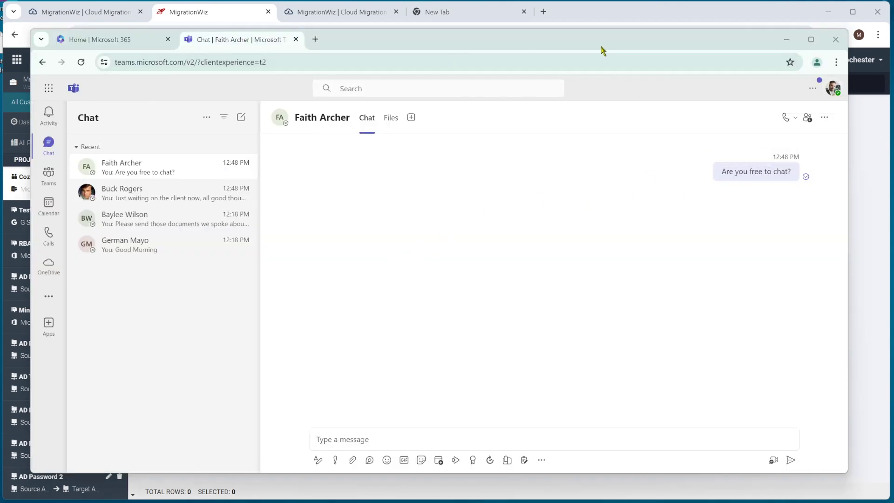
{"action": "left_click", "coordinate": [834, 88]}
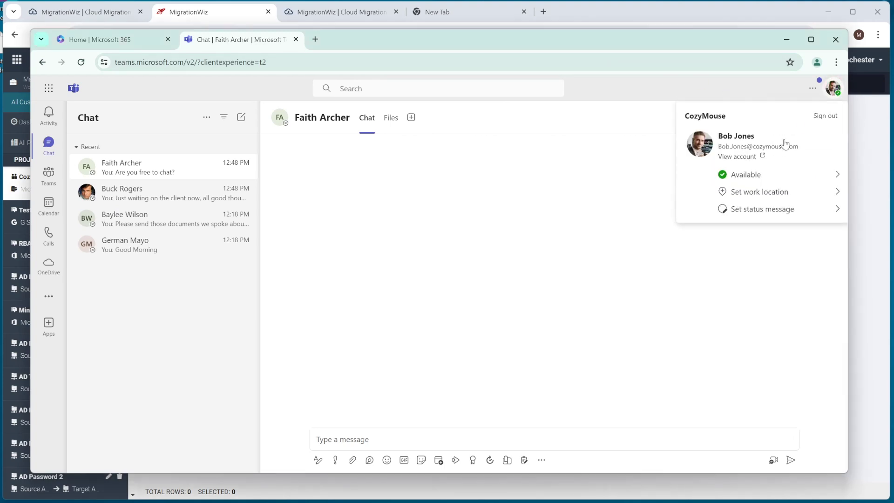
{"action": "left_click", "coordinate": [563, 246]}
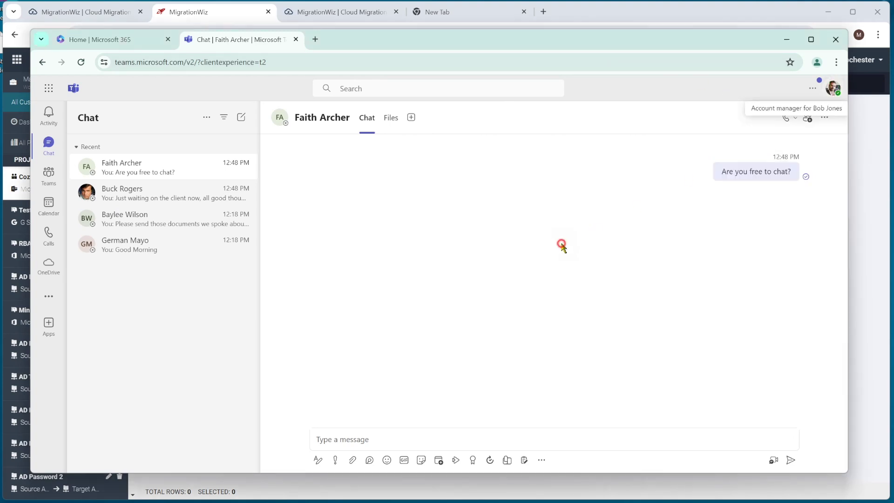
{"action": "left_click", "coordinate": [162, 193]}
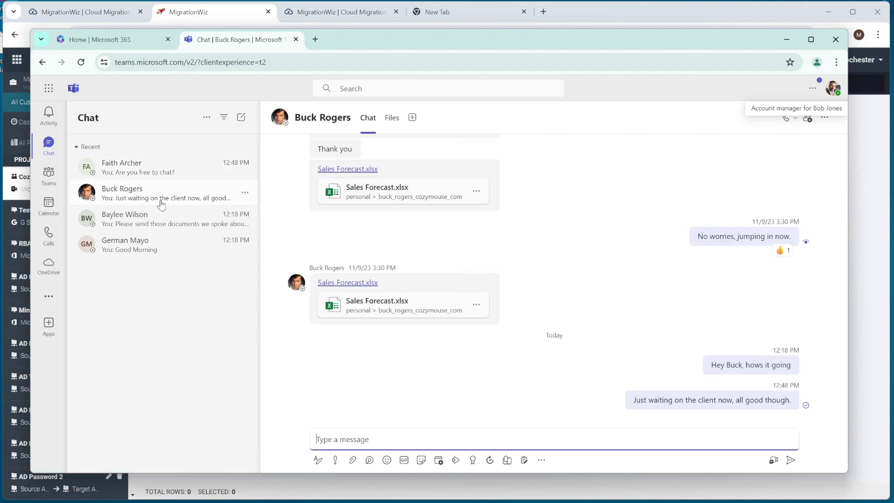
{"action": "left_click", "coordinate": [158, 222]}
{"action": "left_click", "coordinate": [153, 247]}
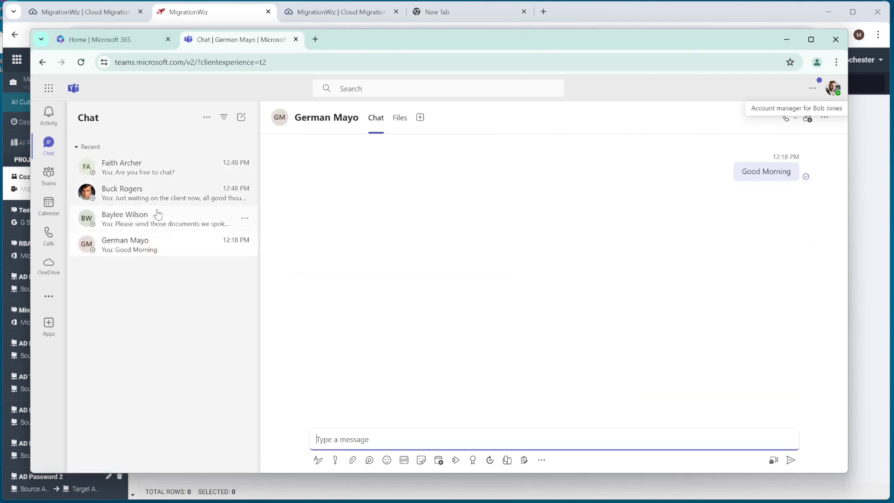
{"action": "left_click", "coordinate": [155, 163]}
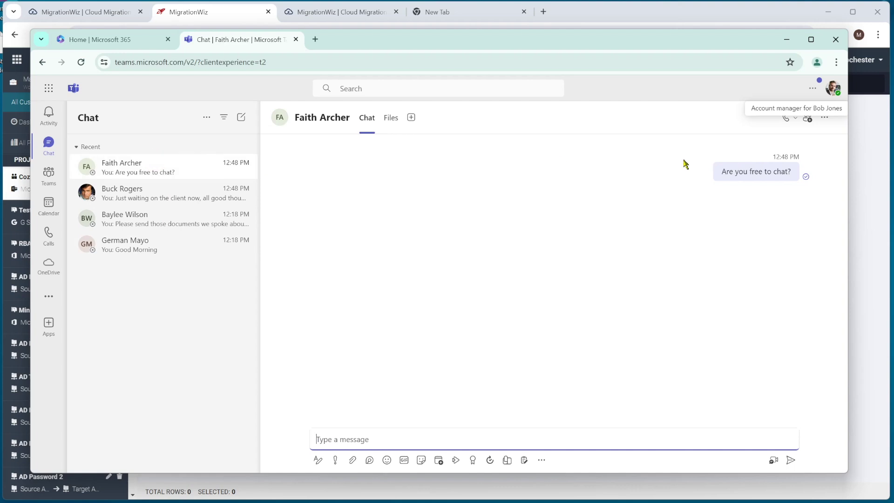
{"action": "left_click", "coordinate": [175, 193]}
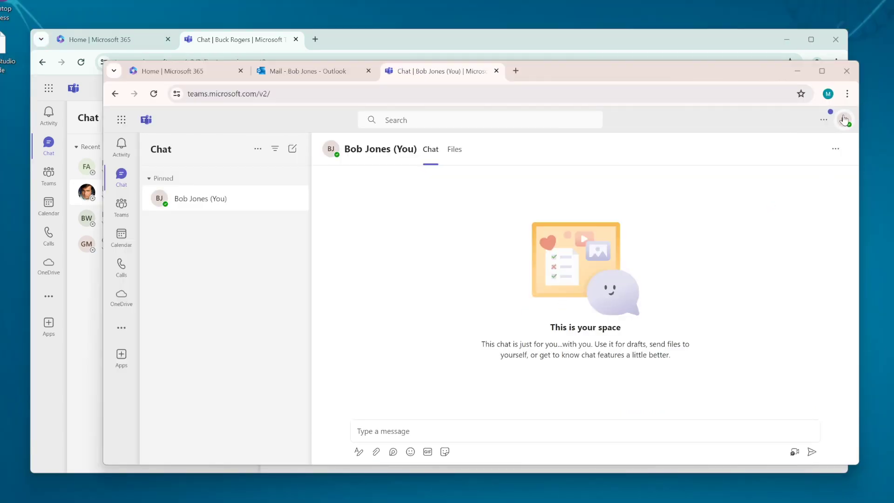
{"action": "left_click", "coordinate": [845, 120]}
{"action": "key", "text": "Escape"}
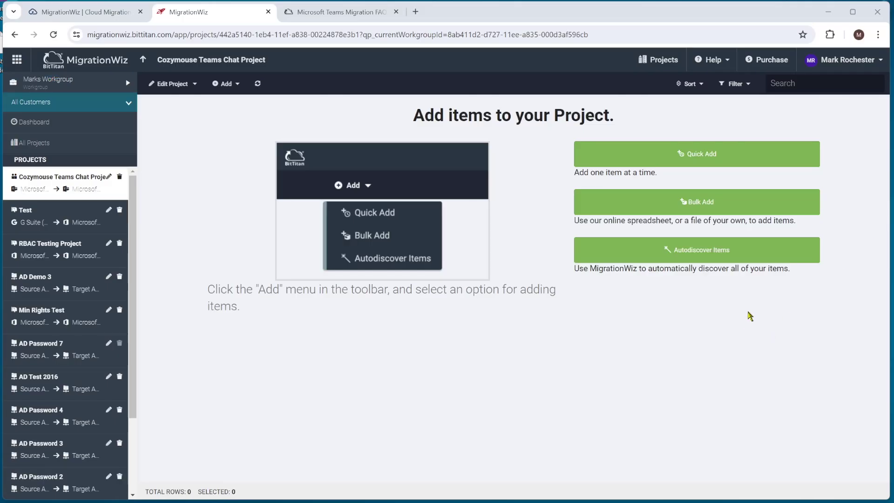
Quick-add the user's Cozymouse source address and Planeium destination email as a project item
{"action": "left_click", "coordinate": [642, 155]}
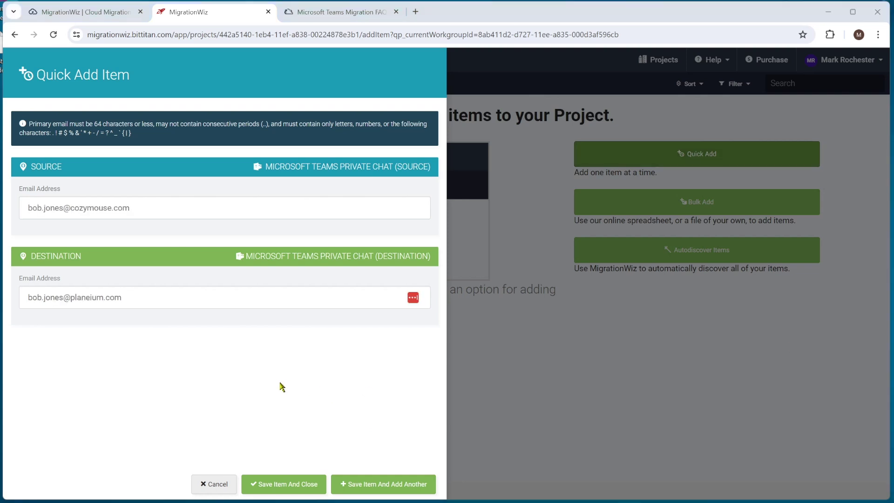
{"action": "left_click", "coordinate": [304, 484]}
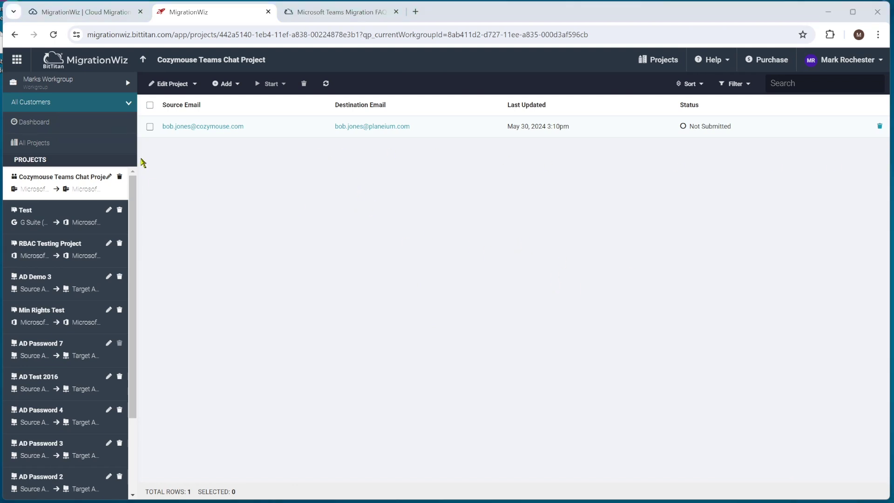
Run Verify Credentials on the project's single user and confirm it
{"action": "left_click", "coordinate": [149, 126]}
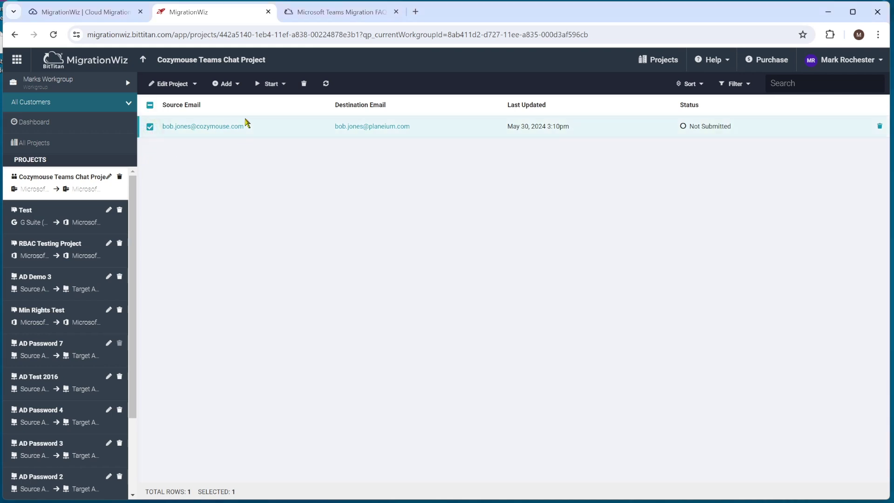
{"action": "left_click", "coordinate": [239, 85]}
{"action": "left_click", "coordinate": [283, 85]}
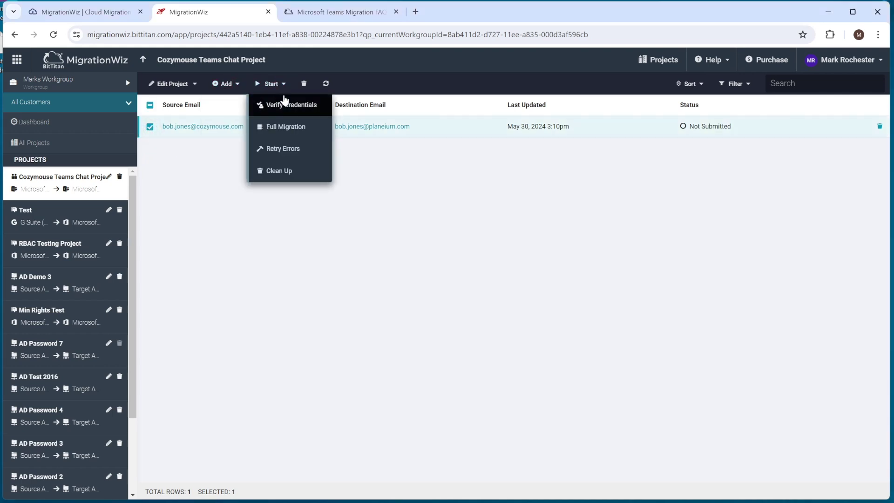
{"action": "left_click", "coordinate": [285, 107]}
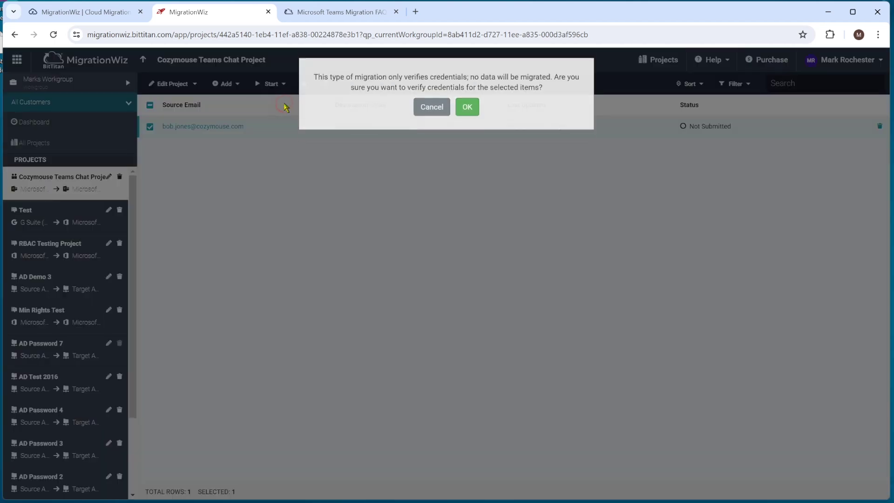
{"action": "left_click", "coordinate": [468, 113]}
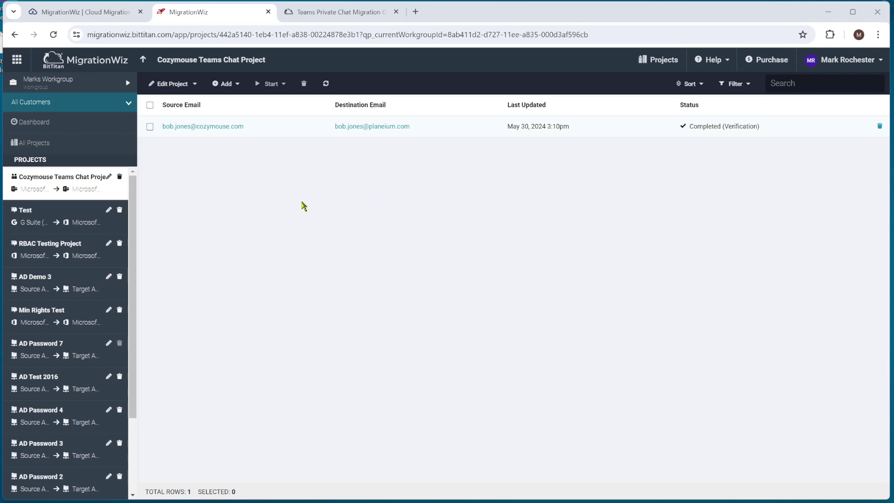
Start a Full Migration for the user with 'Add selected user(s) to hydrated chats' checked, then refresh statuses
{"action": "left_click", "coordinate": [150, 126]}
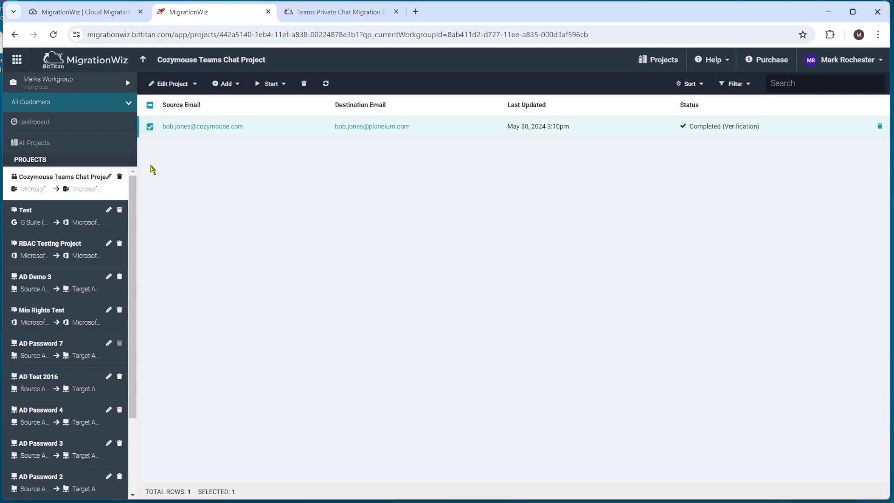
{"action": "left_click", "coordinate": [283, 85]}
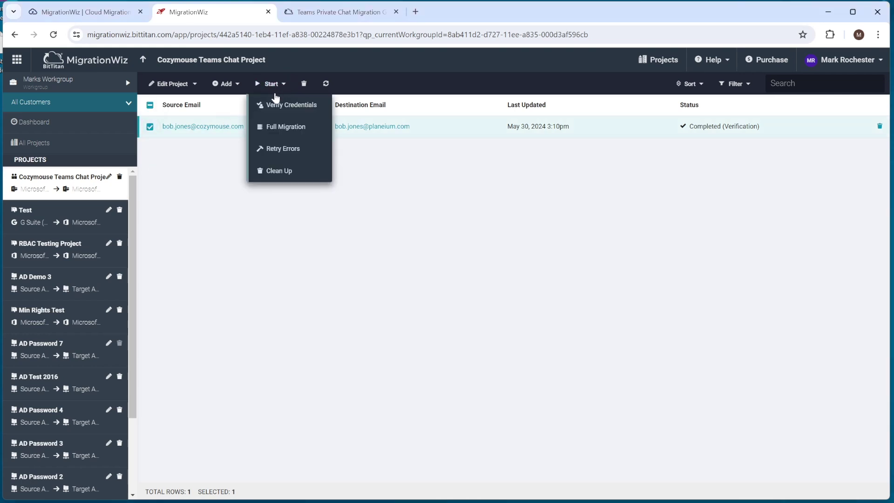
{"action": "left_click", "coordinate": [307, 131]}
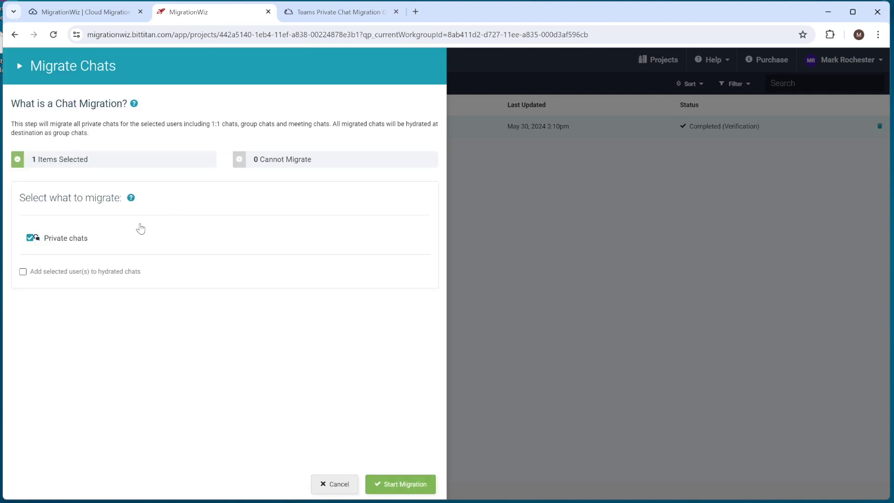
{"action": "left_click", "coordinate": [22, 273]}
{"action": "left_click", "coordinate": [414, 487]}
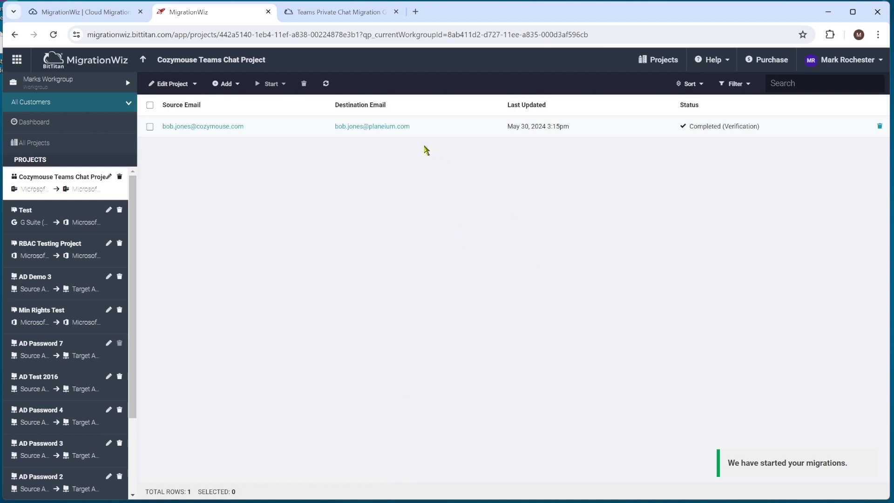
{"action": "left_click", "coordinate": [326, 83]}
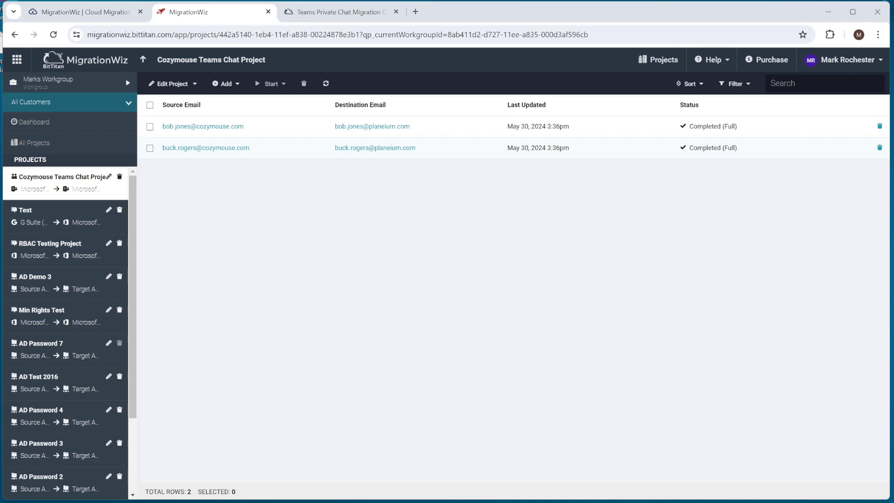
Switch to the destination Teams window
{"action": "key", "text": "alt+Tab"}
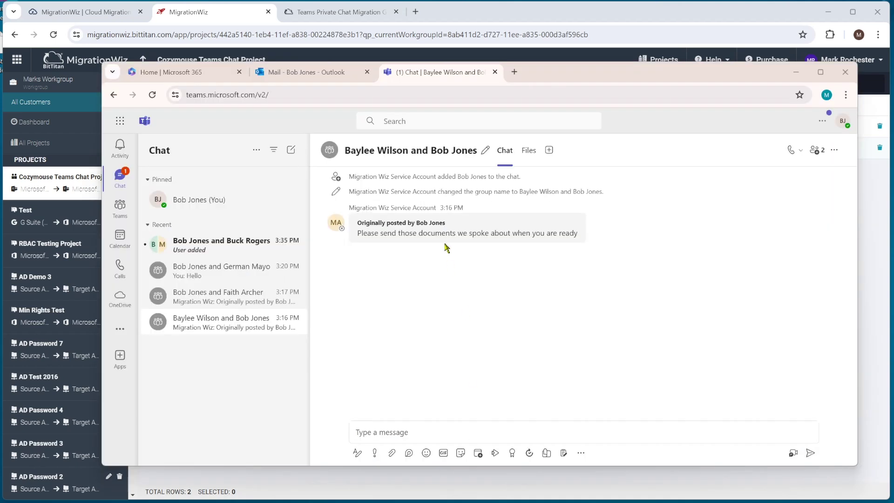
Open the migrated chat, review its members, and send 'Hello' in it
{"action": "left_click", "coordinate": [202, 324]}
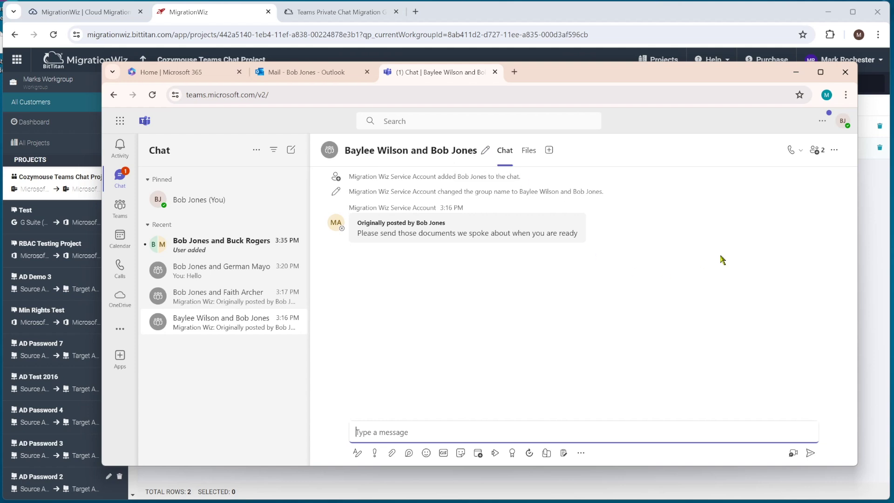
{"action": "left_click", "coordinate": [817, 150]}
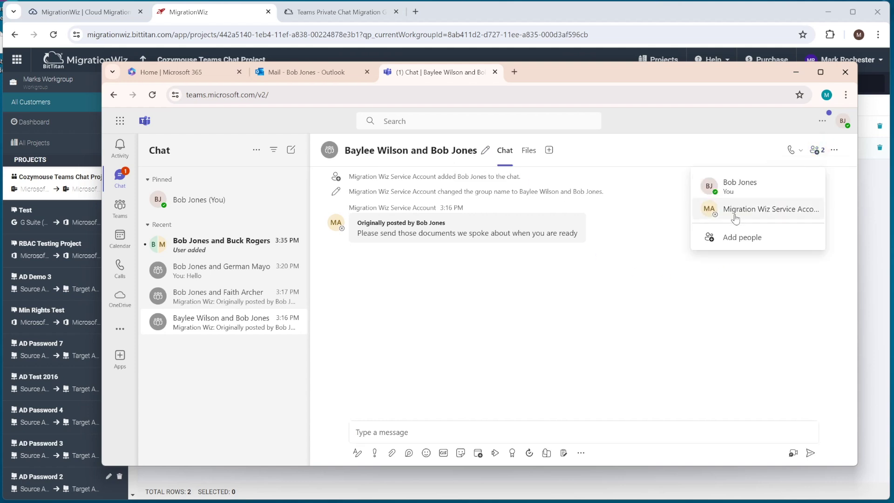
{"action": "left_click", "coordinate": [660, 183]}
{"action": "left_click", "coordinate": [463, 430]}
{"action": "type", "text": "Hello"}
{"action": "key", "text": "Return"}
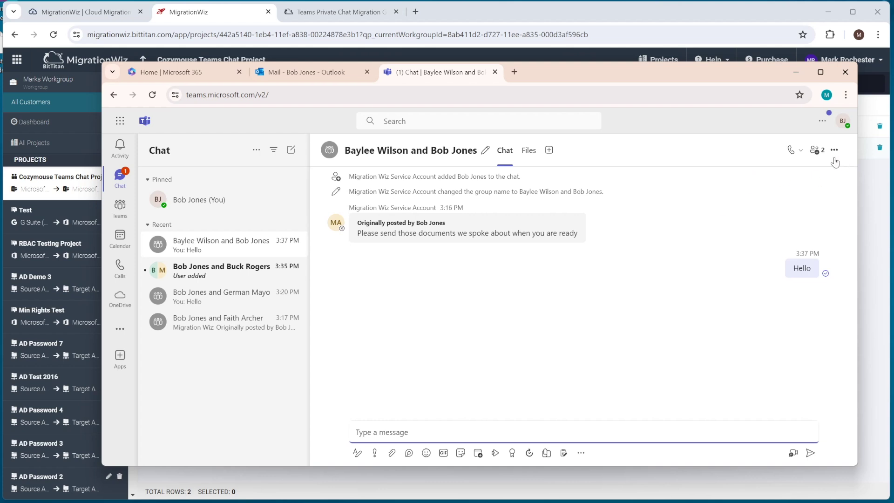
Send 'Hello' in the second migrated chat and view its three members, including the service account
{"action": "left_click", "coordinate": [817, 151]}
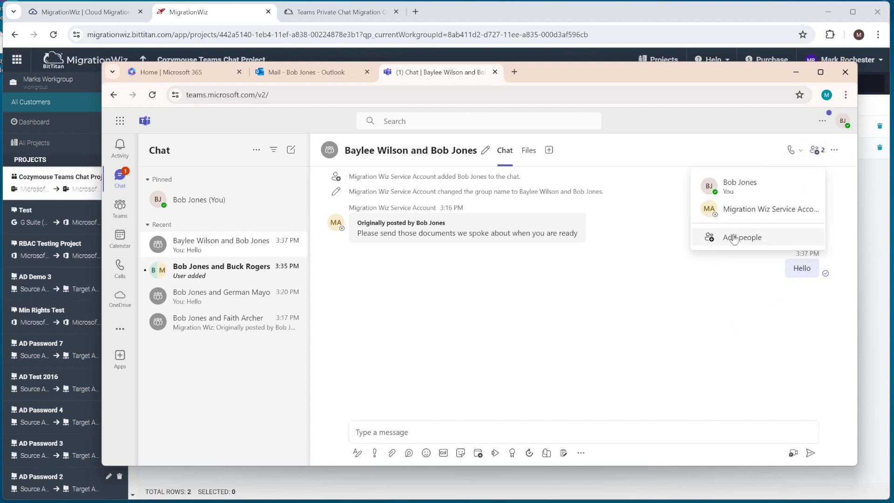
{"action": "left_click", "coordinate": [695, 279]}
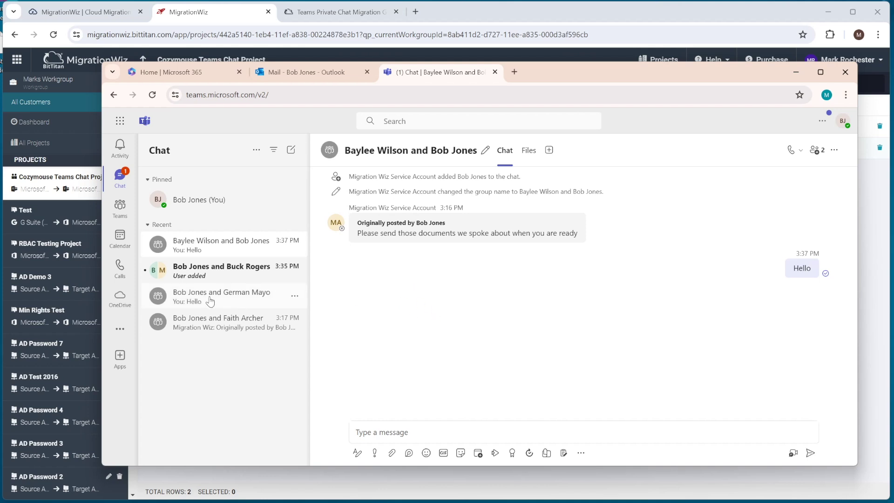
{"action": "left_click", "coordinate": [222, 275]}
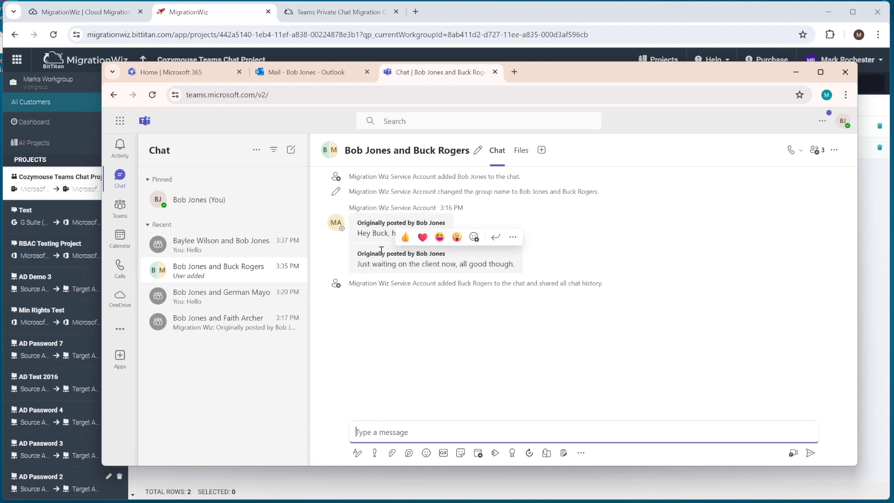
{"action": "left_click", "coordinate": [451, 430]}
{"action": "type", "text": "Hello"}
{"action": "key", "text": "Return"}
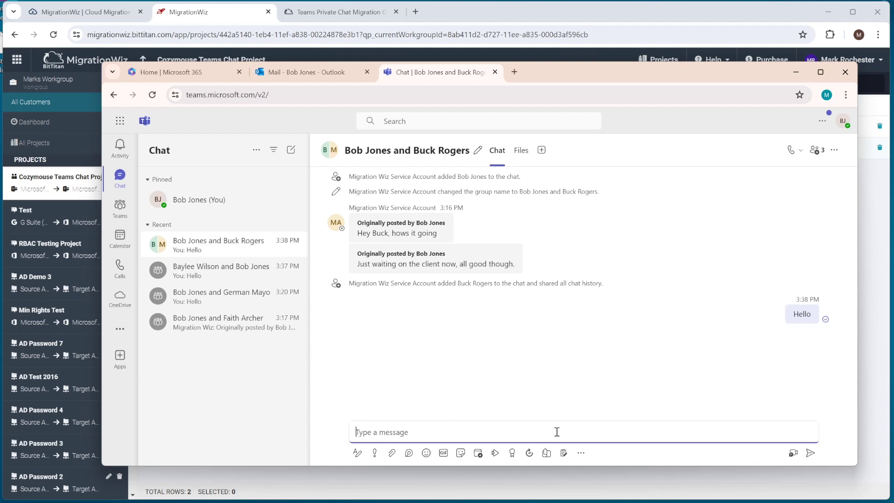
{"action": "left_click", "coordinate": [818, 150]}
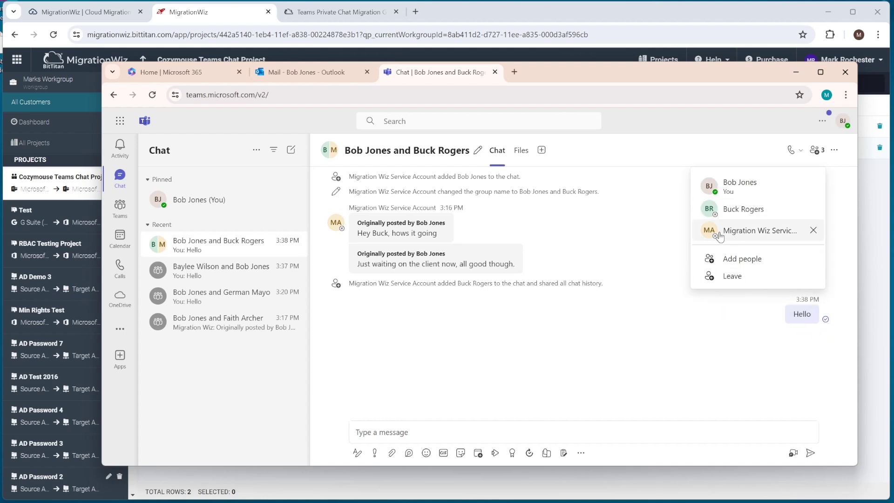
Remove the Migration Wiz Service Account from the chat, then switch to the Private Chat Migration guide
{"action": "left_click", "coordinate": [813, 230]}
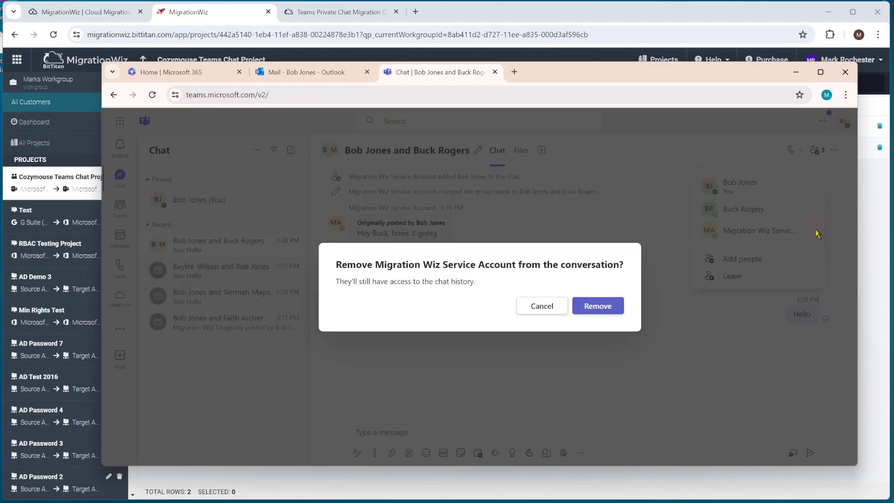
{"action": "left_click", "coordinate": [608, 307]}
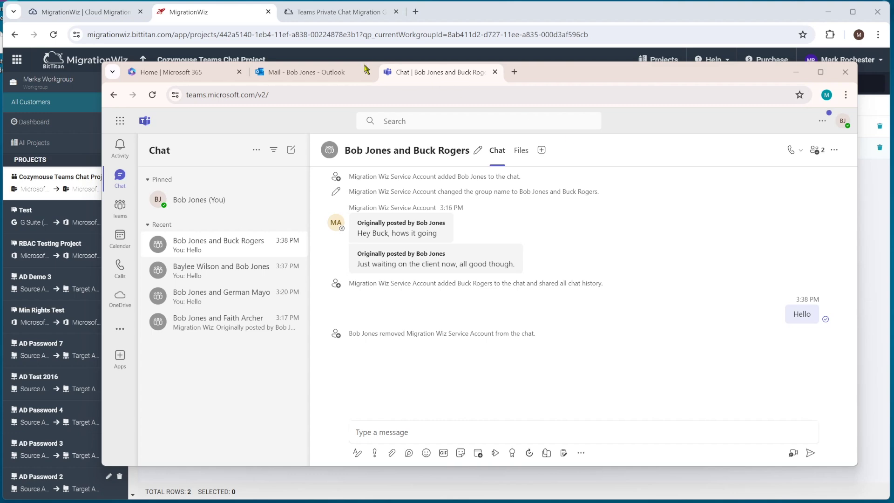
{"action": "left_click", "coordinate": [328, 14]}
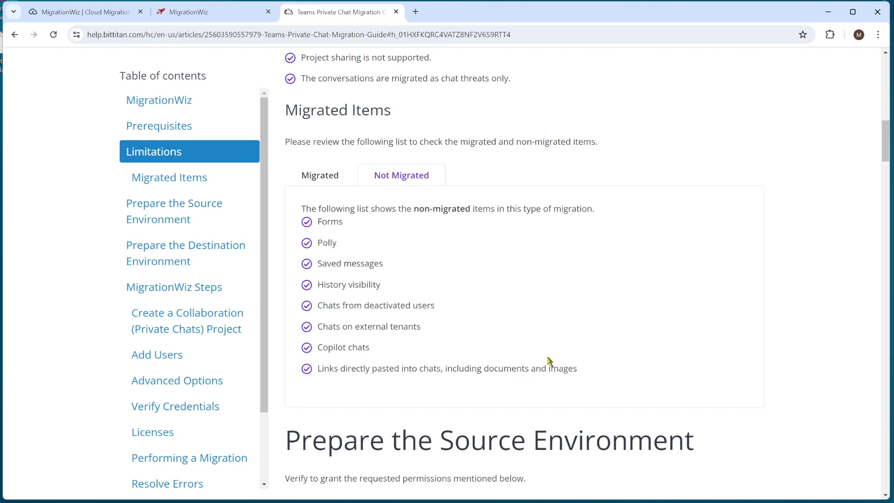
Show the guide's Migrated items list, then return to the MigrationWiz project tab
{"action": "left_click", "coordinate": [320, 176]}
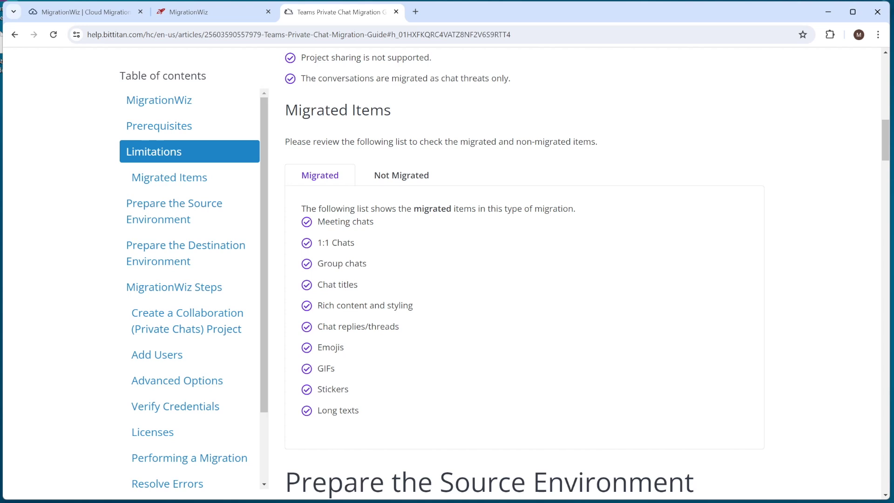
{"action": "key", "text": "ctrl+shift+Tab"}
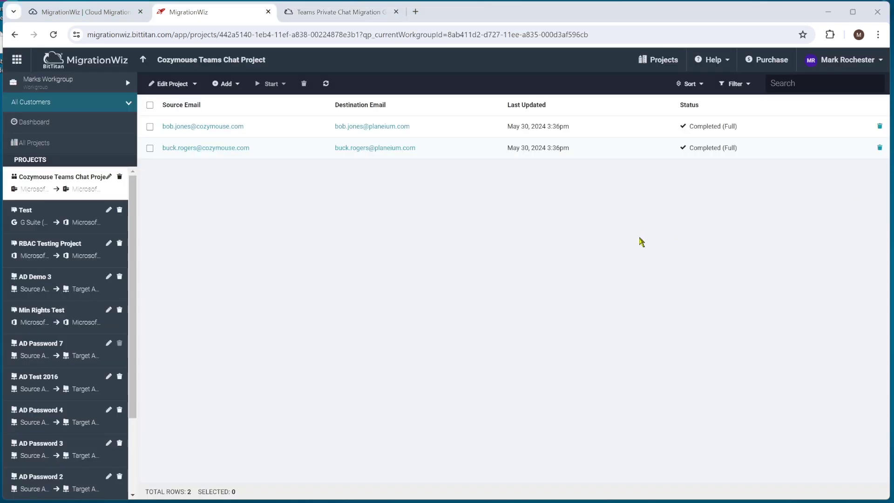